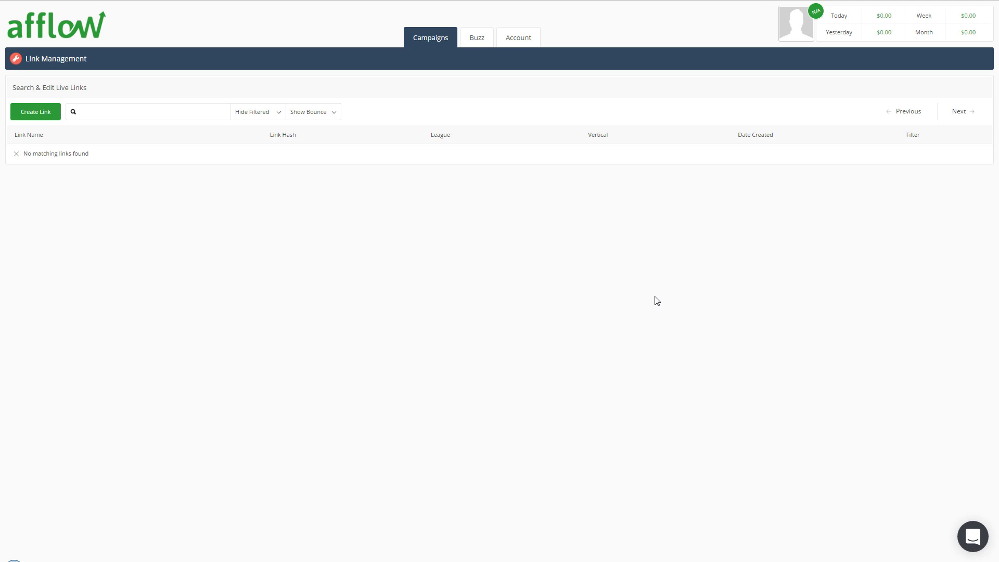
# Step: Start a new link in link management and assign it to the Global_Tests league
pyautogui.click(426, 38)
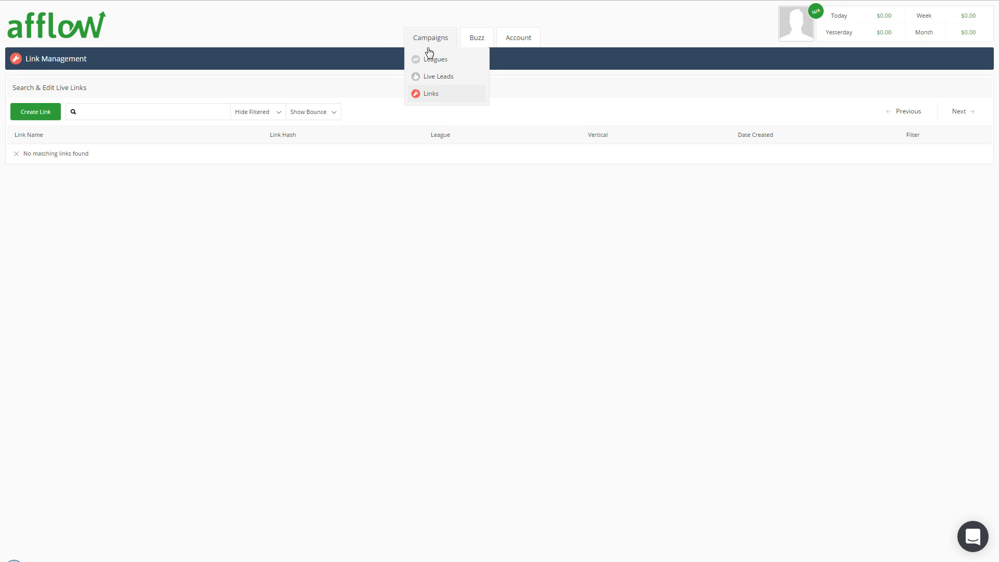
pyautogui.click(431, 94)
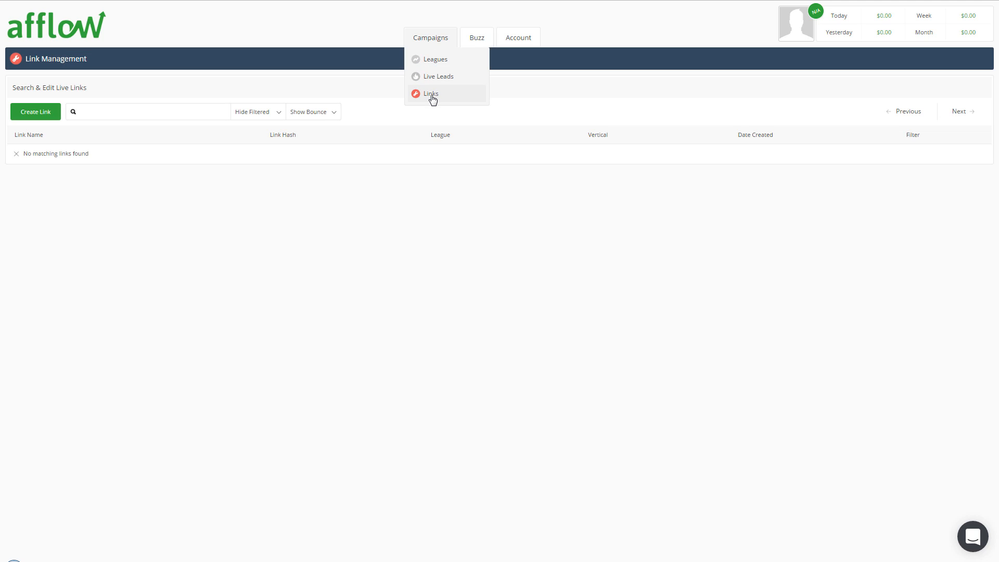
pyautogui.click(26, 116)
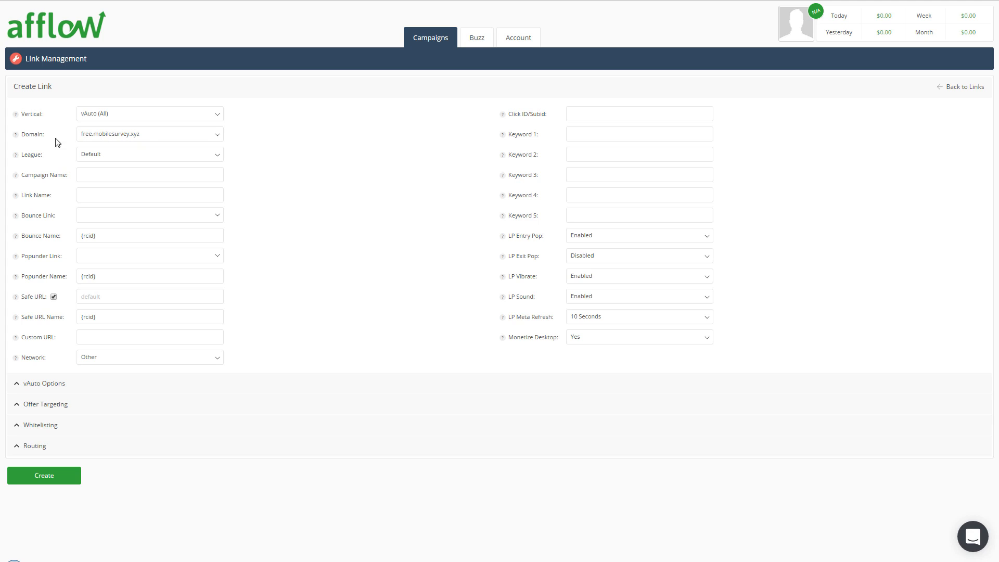
pyautogui.click(136, 156)
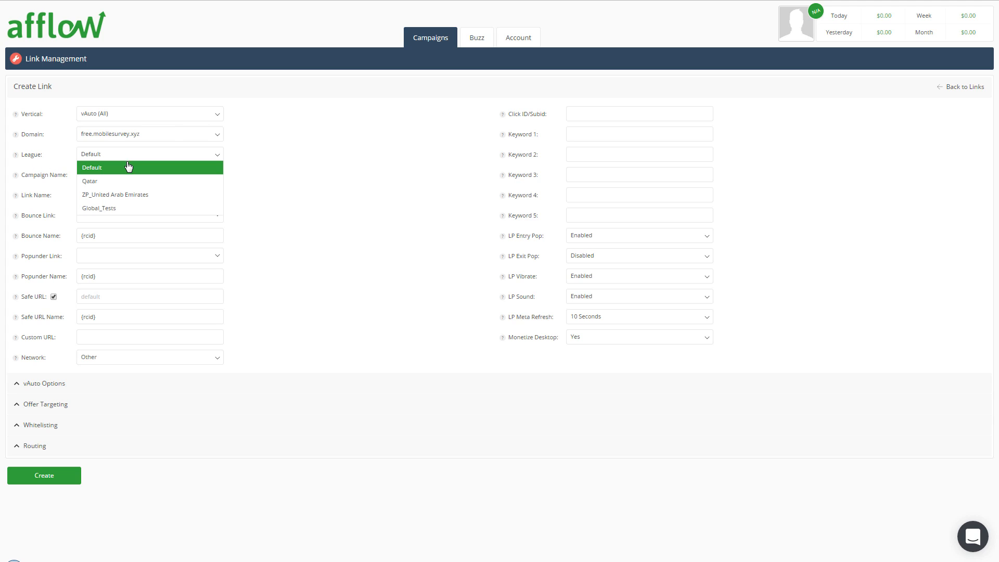
pyautogui.click(101, 209)
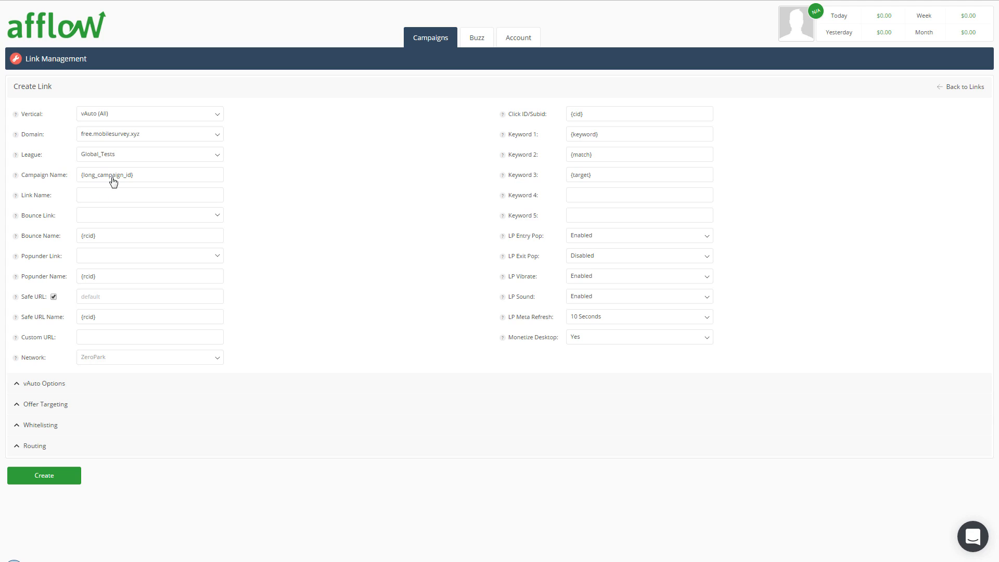
# Step: Set both the campaign name and the link name to STM_VIDEO_ARG
pyautogui.moveTo(152, 178); pyautogui.dragTo(71, 180)
pyautogui.write('STM')
pyautogui.write('STM')
pyautogui.moveTo(141, 177); pyautogui.dragTo(75, 176)
pyautogui.hotkey('ctrl', 'c')
pyautogui.click(106, 202)
pyautogui.hotkey('ctrl', 'v')
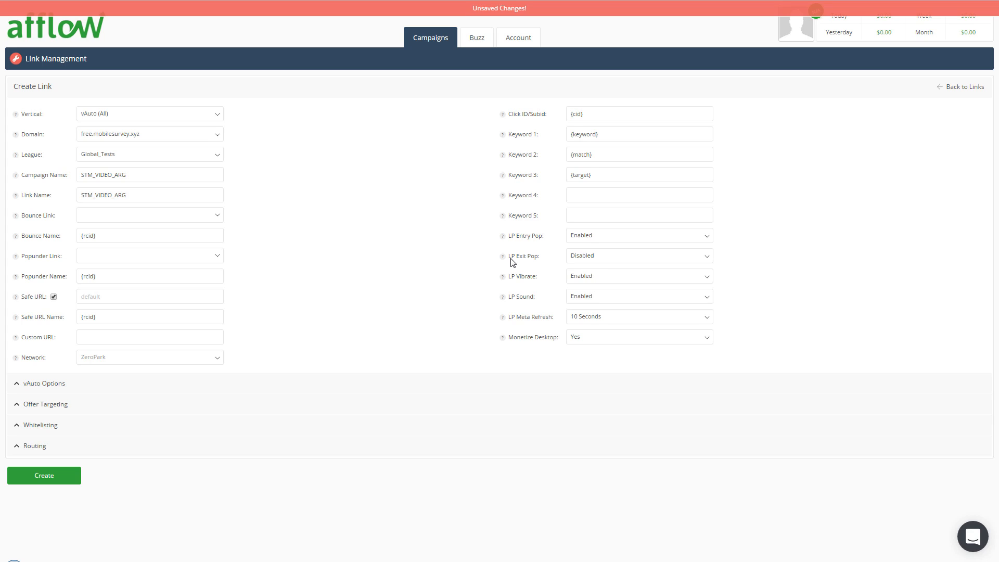
# Step: Enable LP Exit Pop and create the link, finishing back at the link list
pyautogui.click(591, 263)
pyautogui.click(592, 283)
pyautogui.click(171, 218)
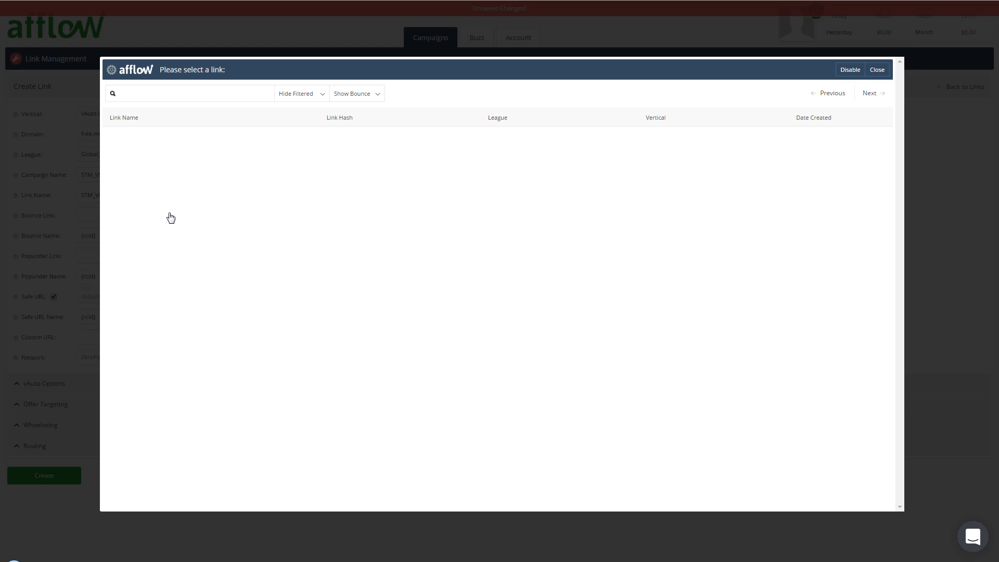
pyautogui.click(877, 69)
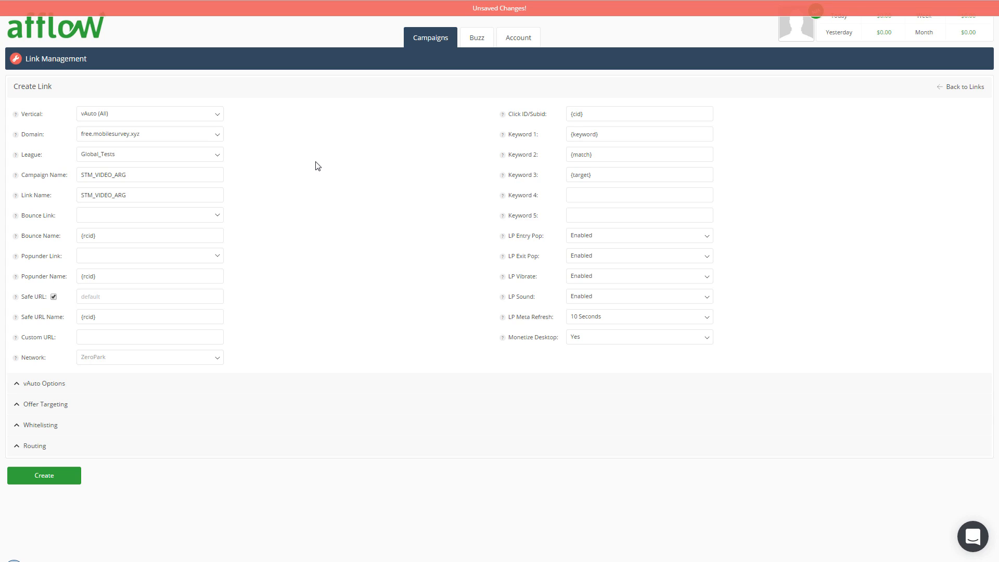
pyautogui.click(45, 383)
pyautogui.click(44, 476)
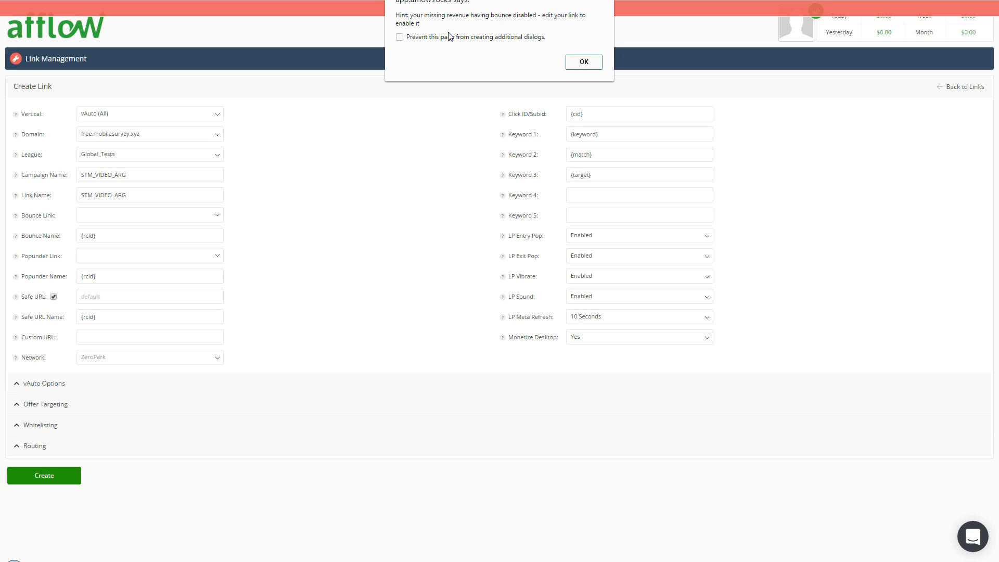
pyautogui.click(583, 63)
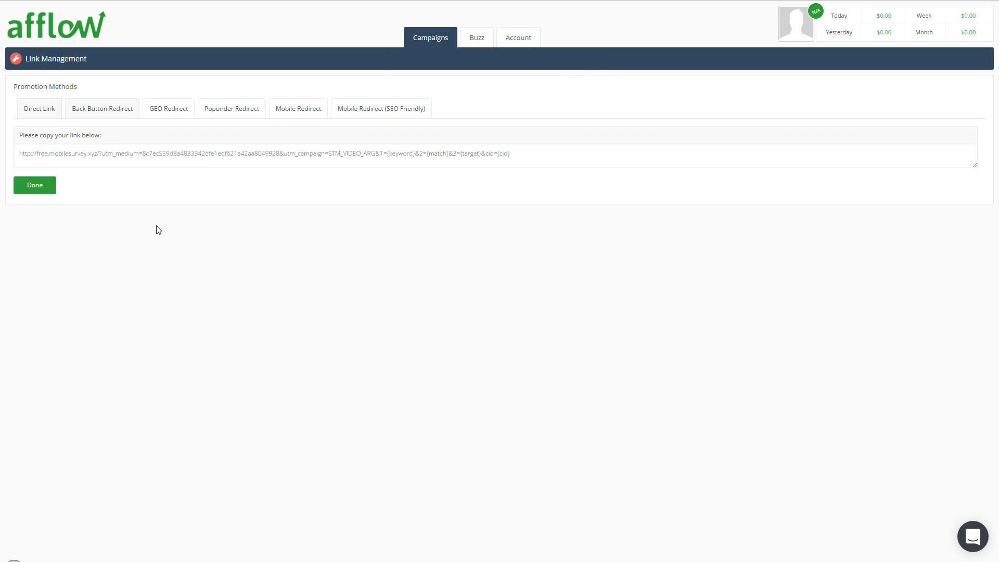
pyautogui.click(44, 188)
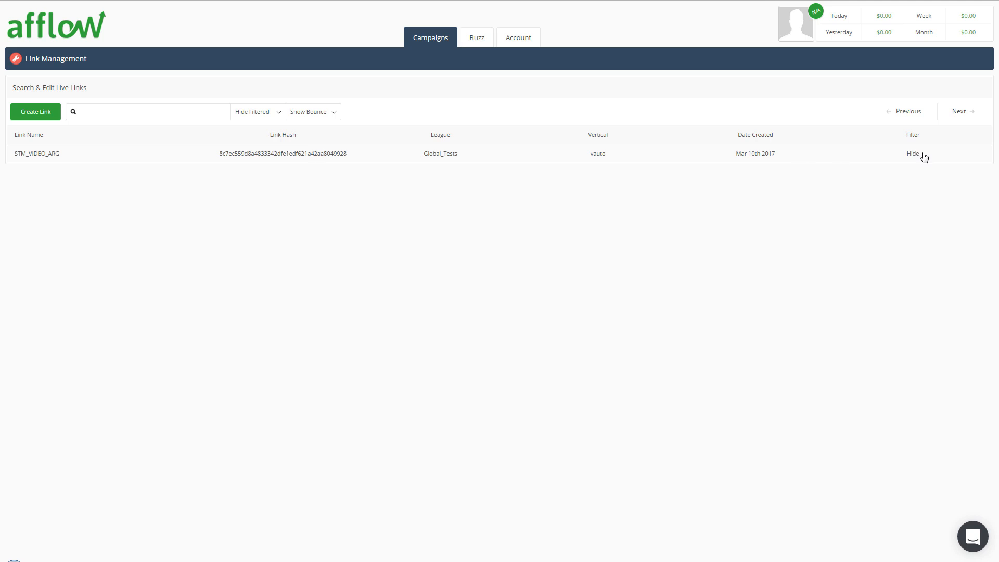
# Step: Open the STM_VIDEO_ARG link for editing and choose STM_VIDEO_ARG as its bounce link
pyautogui.click(42, 160)
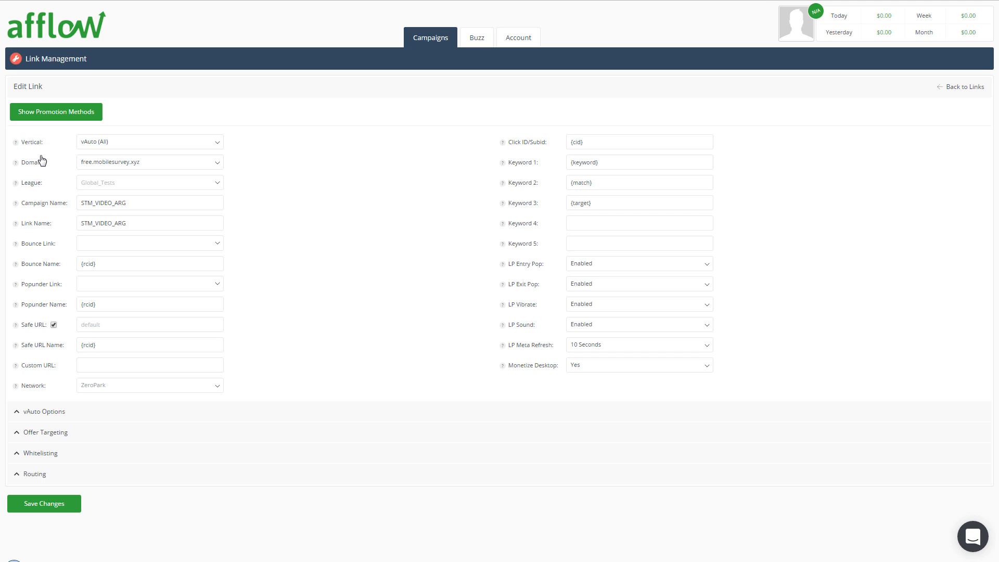
pyautogui.click(96, 251)
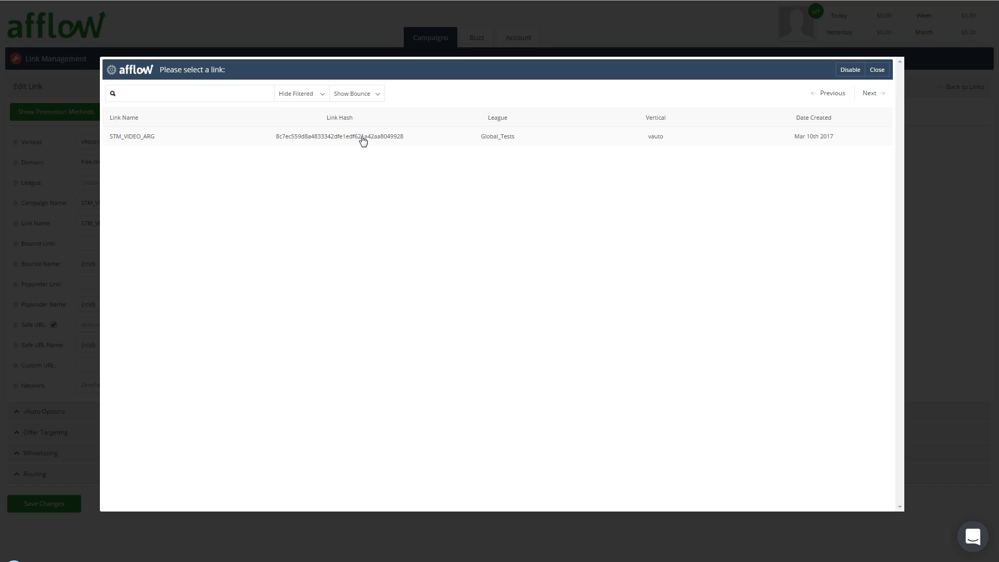
pyautogui.click(126, 145)
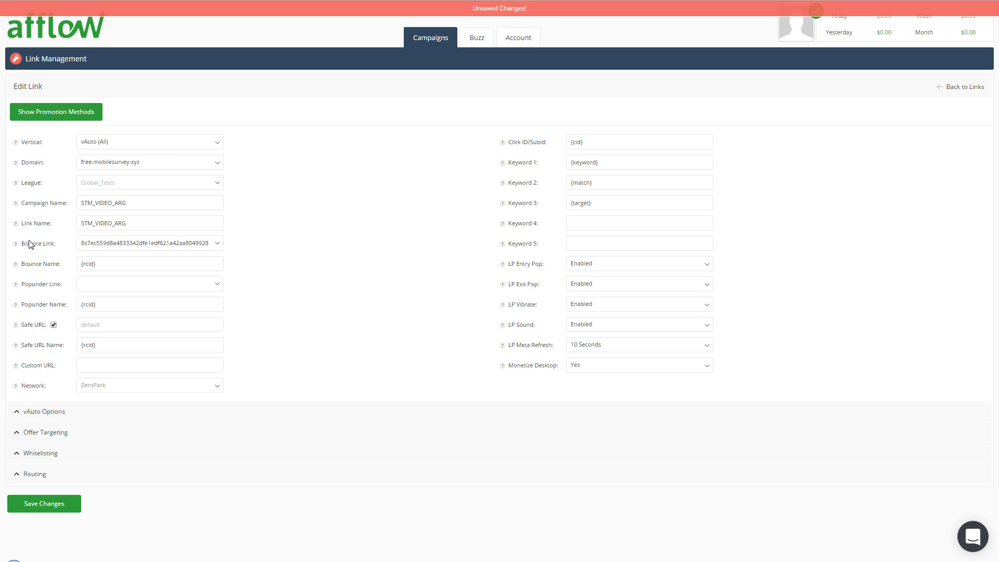
pyautogui.moveTo(16, 247)
# Step: Choose STM_VIDEO_ARG as the popunder link and save the link's changes
pyautogui.click(98, 284)
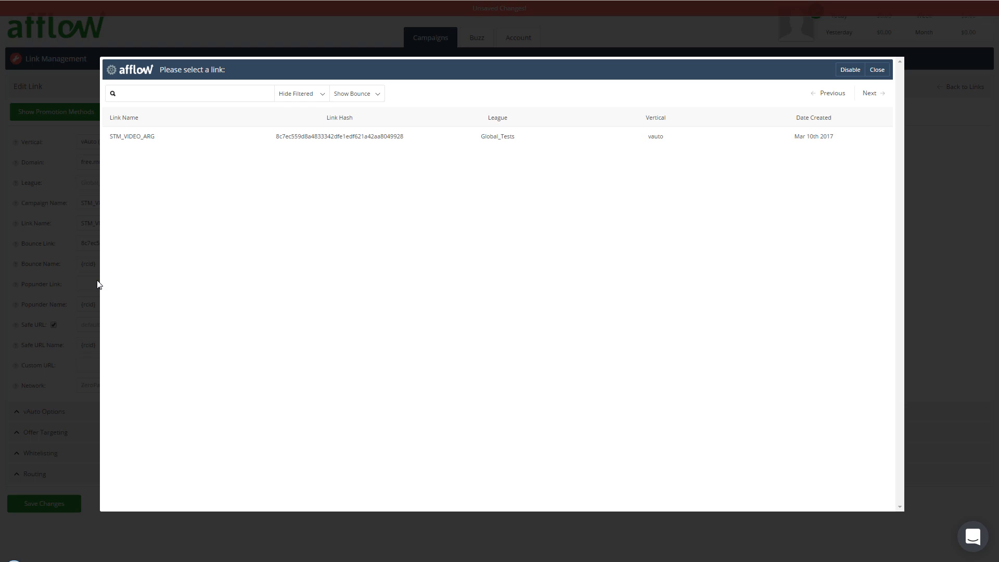
pyautogui.click(124, 144)
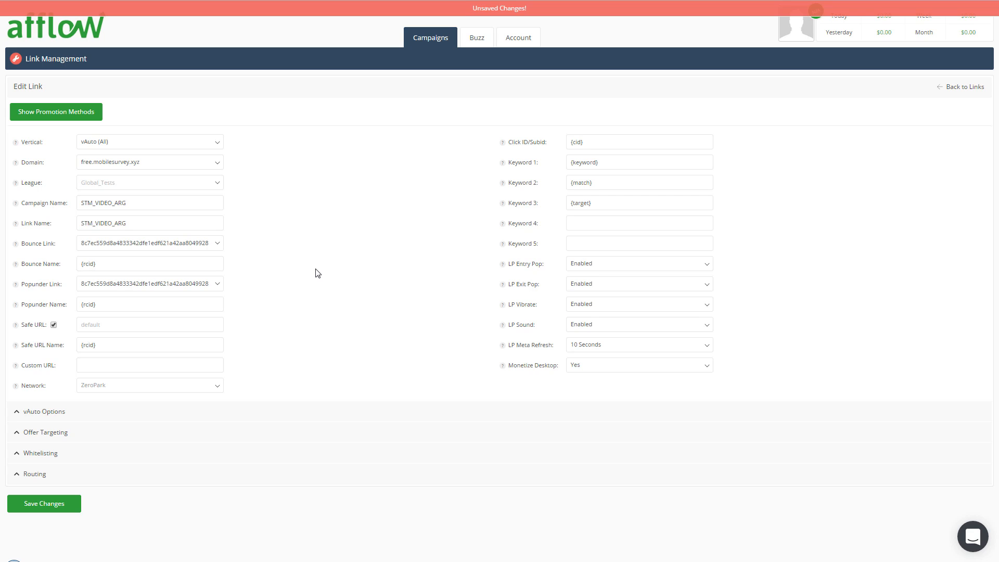
pyautogui.click(36, 508)
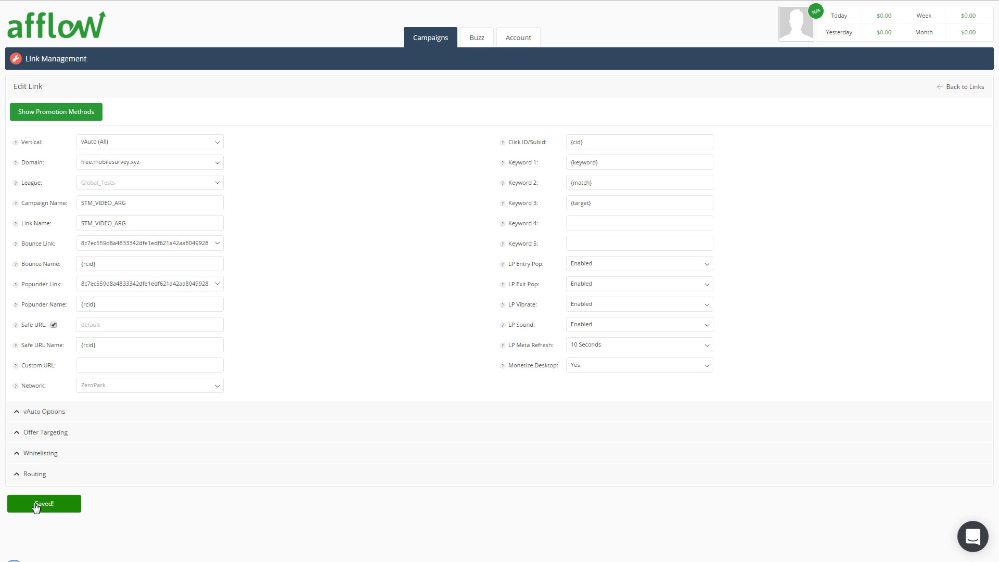
# Step: Show the link's promotion methods and copy the full direct link URL
pyautogui.click(45, 112)
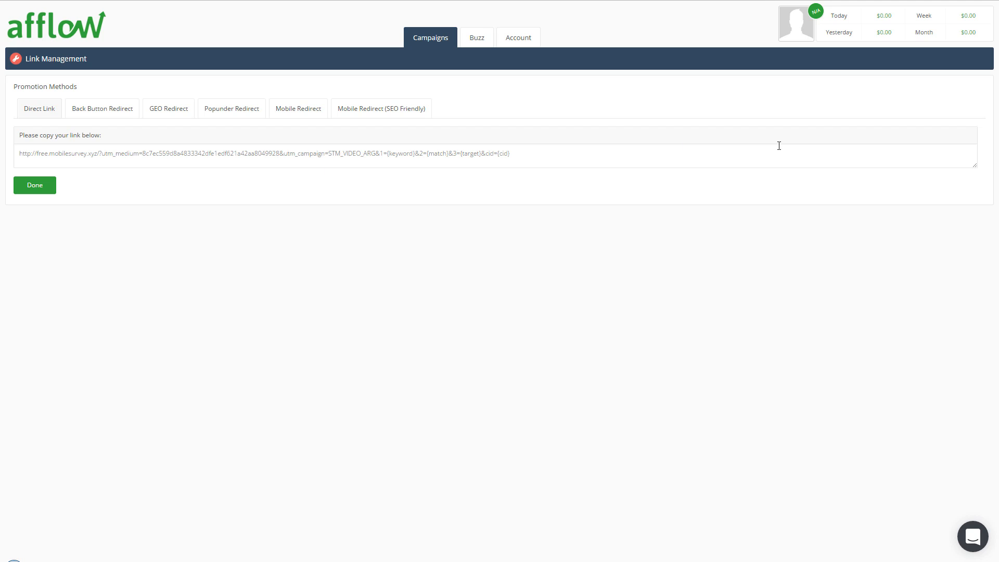
pyautogui.click(530, 152)
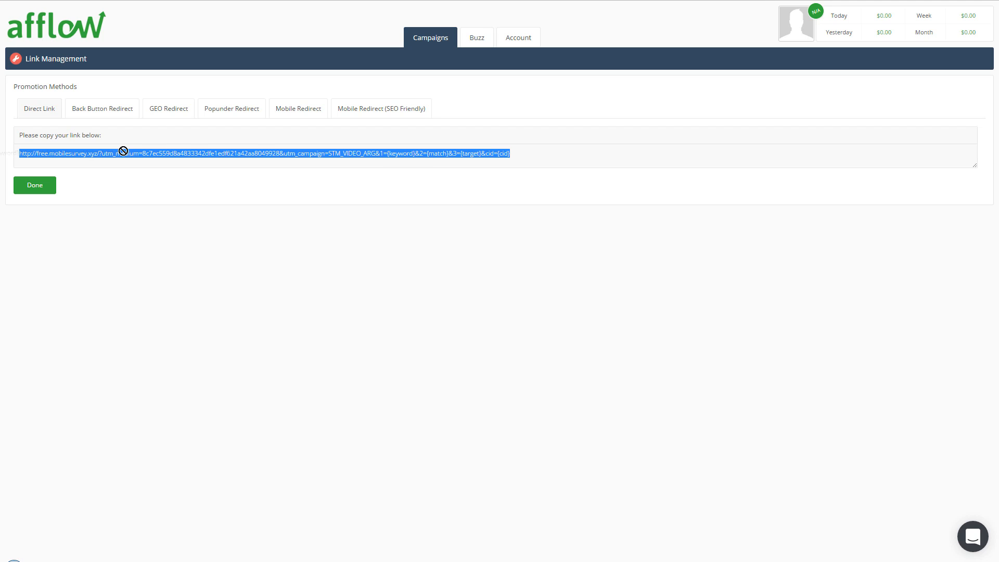
pyautogui.rightClick(60, 153)
pyautogui.click(84, 173)
# Step: Switch to Voluum and examine the visits, cost and revenue of each offer in the Monetizer_Test_1 campaign report
pyautogui.click(250, 1)
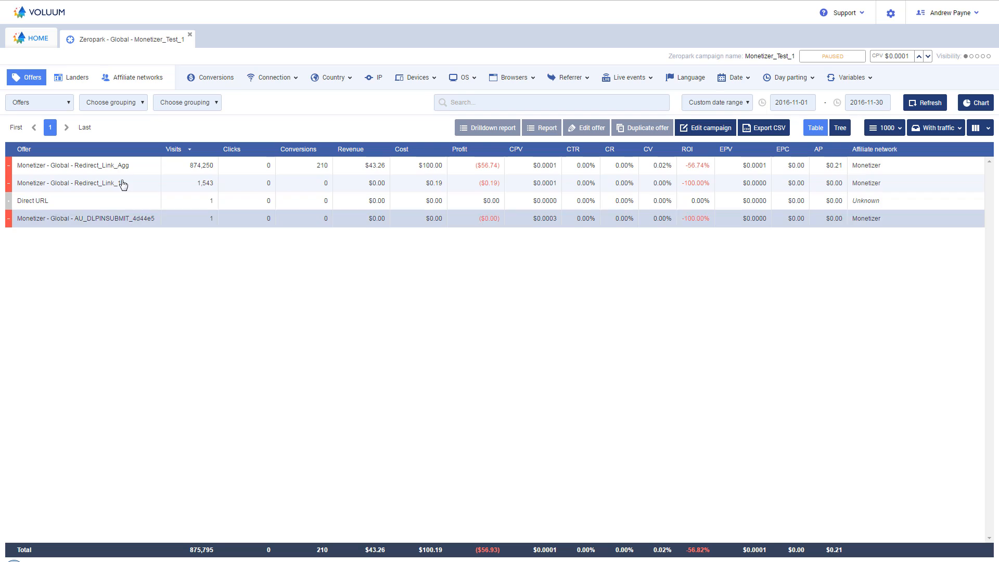
pyautogui.click(25, 167)
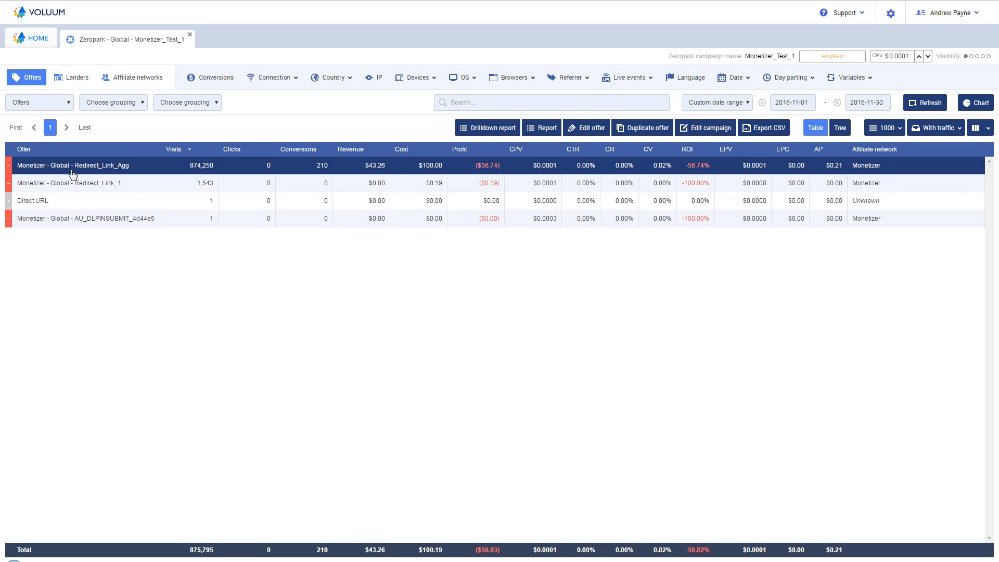
pyautogui.click(150, 169)
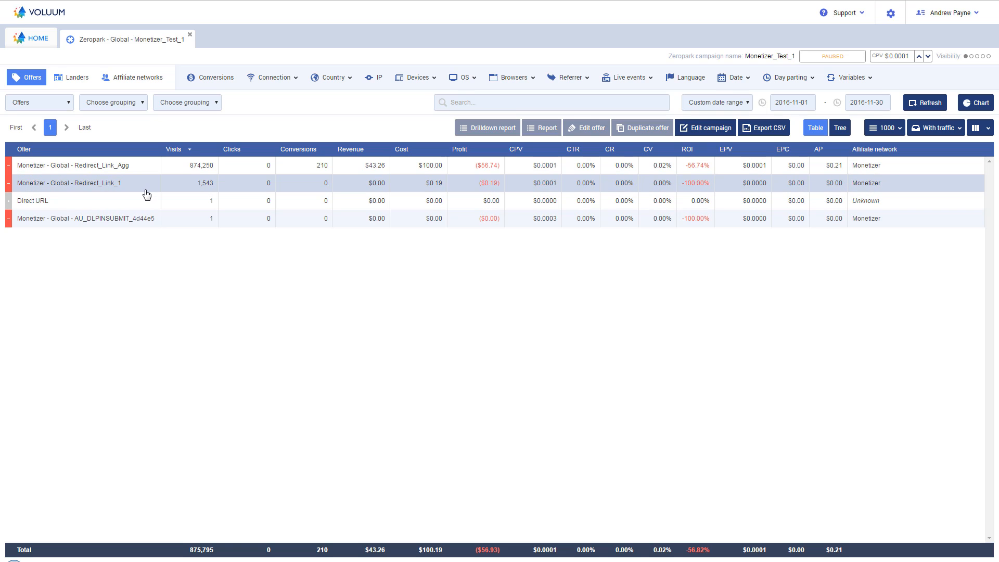
pyautogui.click(145, 189)
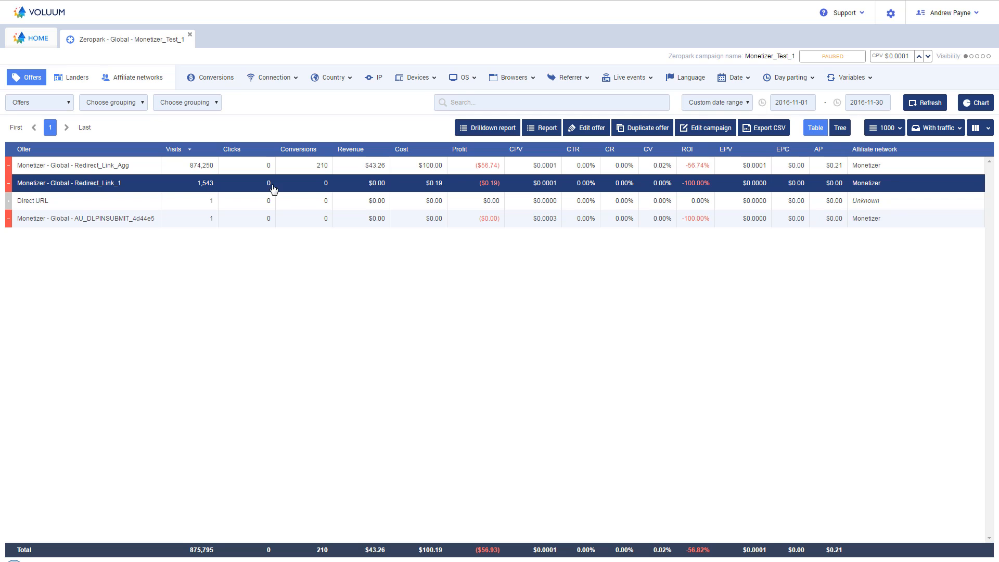
pyautogui.click(151, 184)
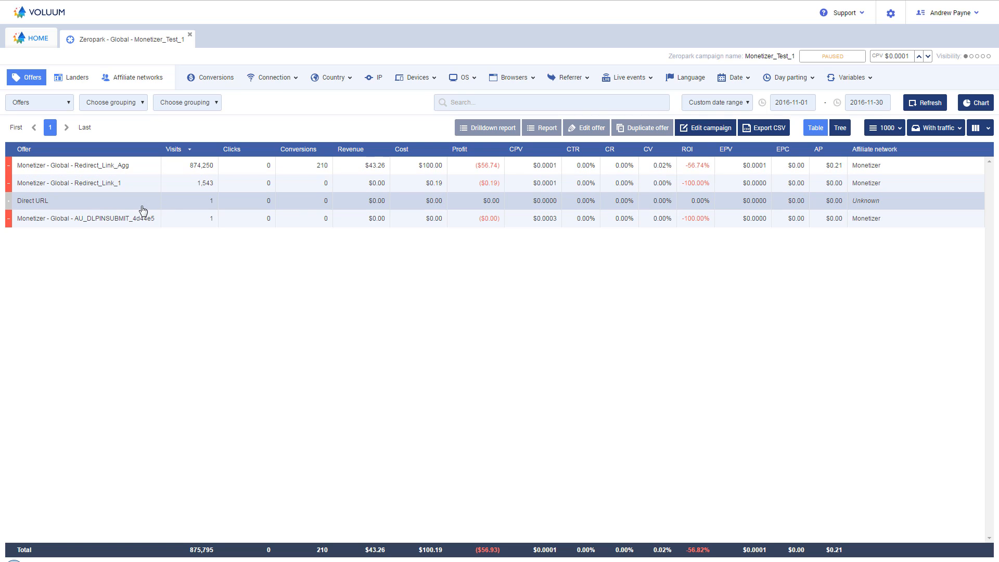
pyautogui.click(136, 222)
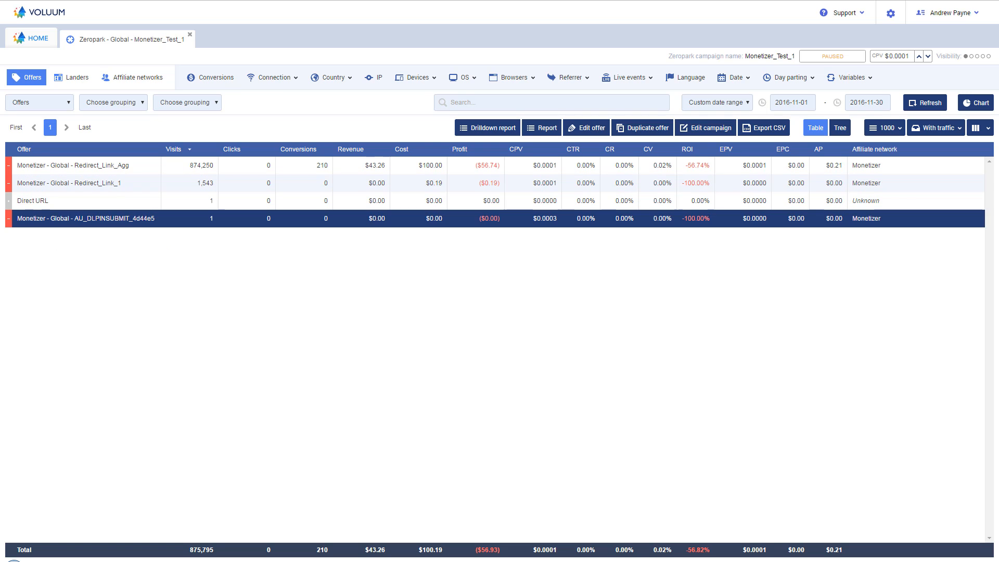
pyautogui.click(141, 221)
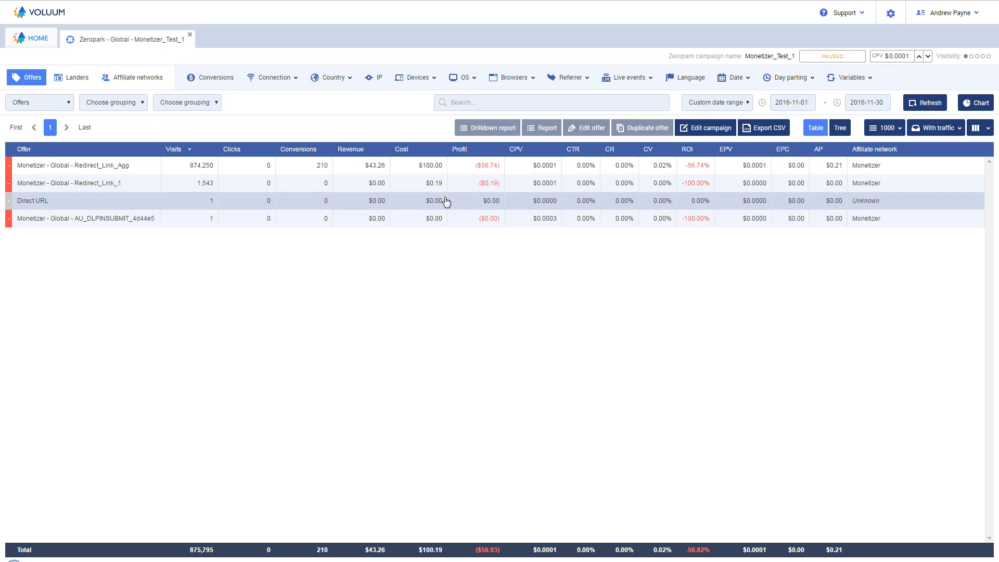
pyautogui.click(417, 172)
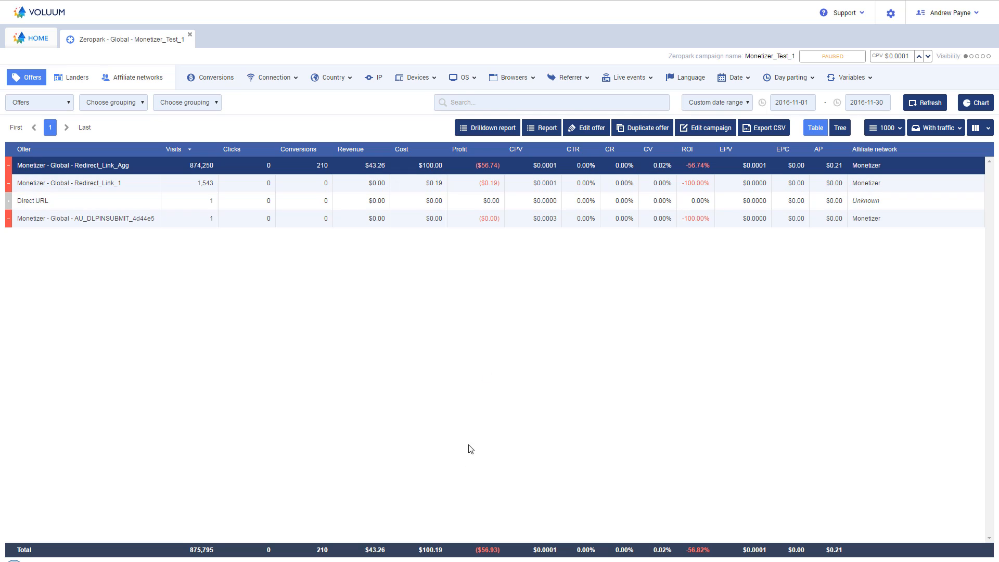
pyautogui.click(437, 179)
pyautogui.click(434, 172)
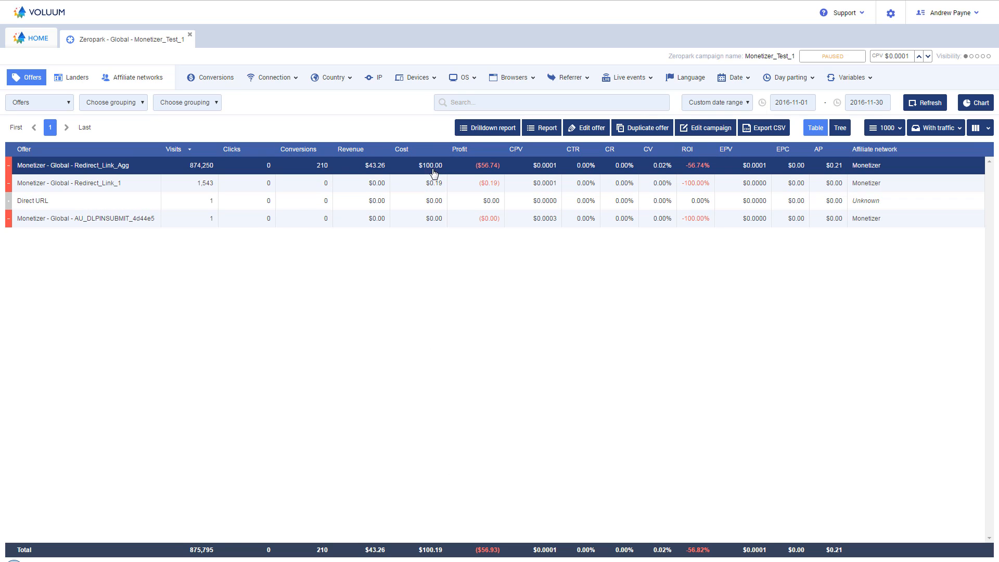
pyautogui.click(374, 172)
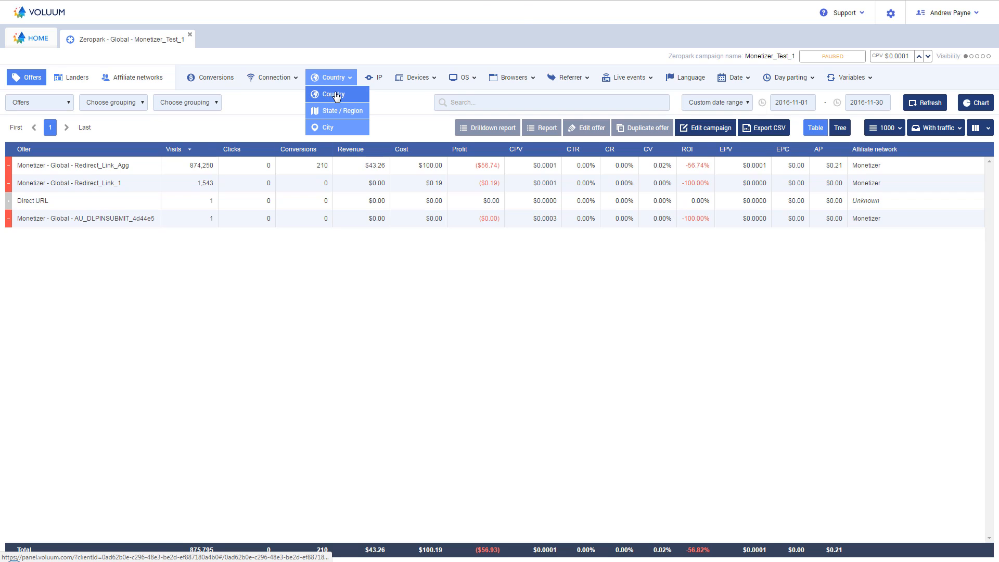
# Step: Break the Monetizer_Test_1 report down by country and examine the conversions, profit and ROI throughout the country list
pyautogui.click(336, 96)
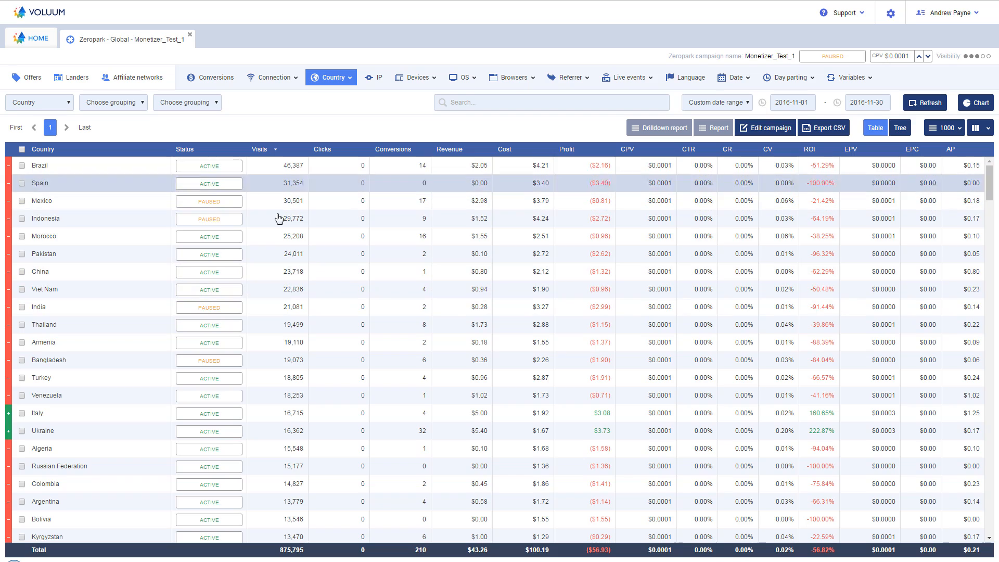
pyautogui.scroll(-15, 769, 376)
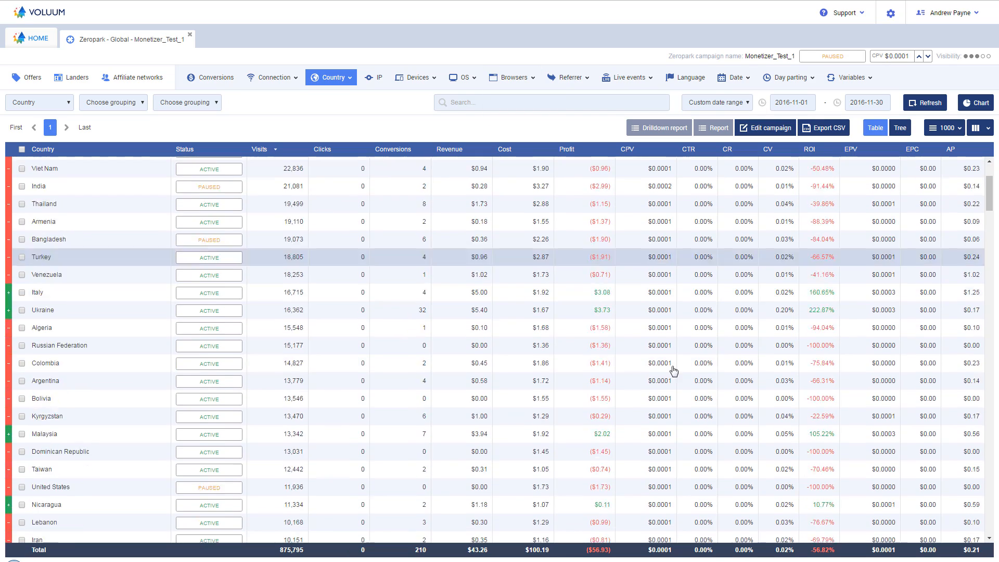
pyautogui.scroll(-20, 660, 372)
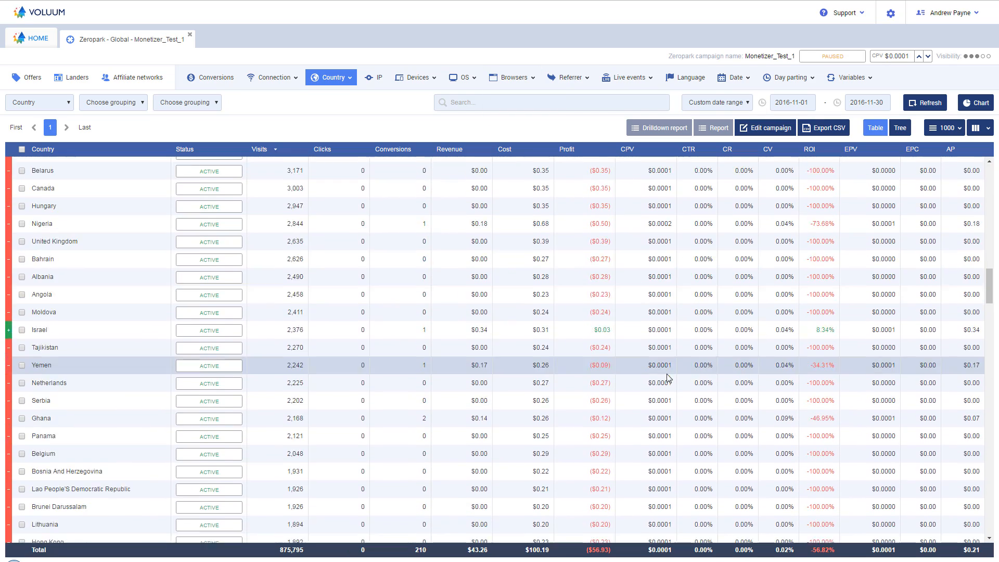
pyautogui.scroll(-15, 669, 379)
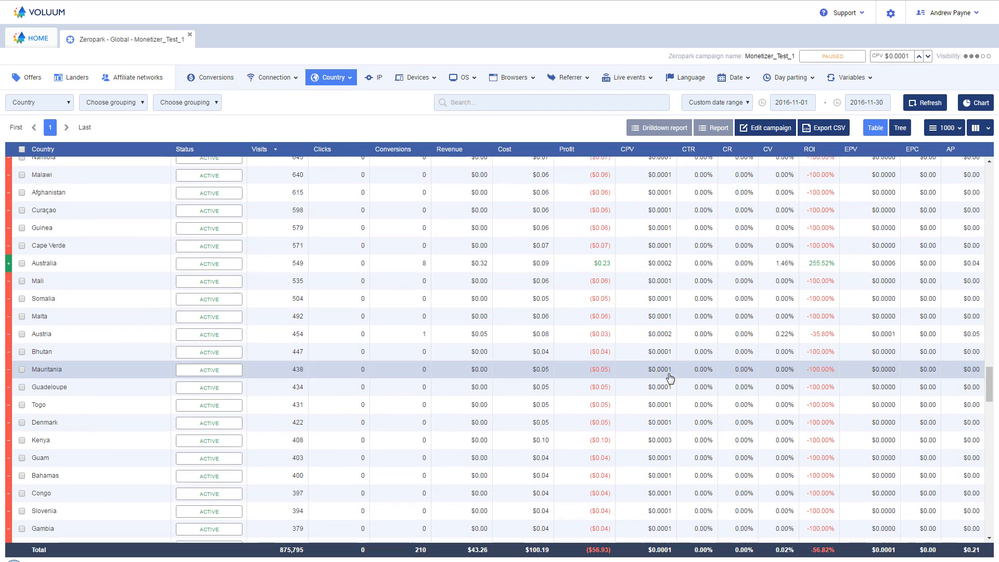
pyautogui.scroll(-5, 697, 376)
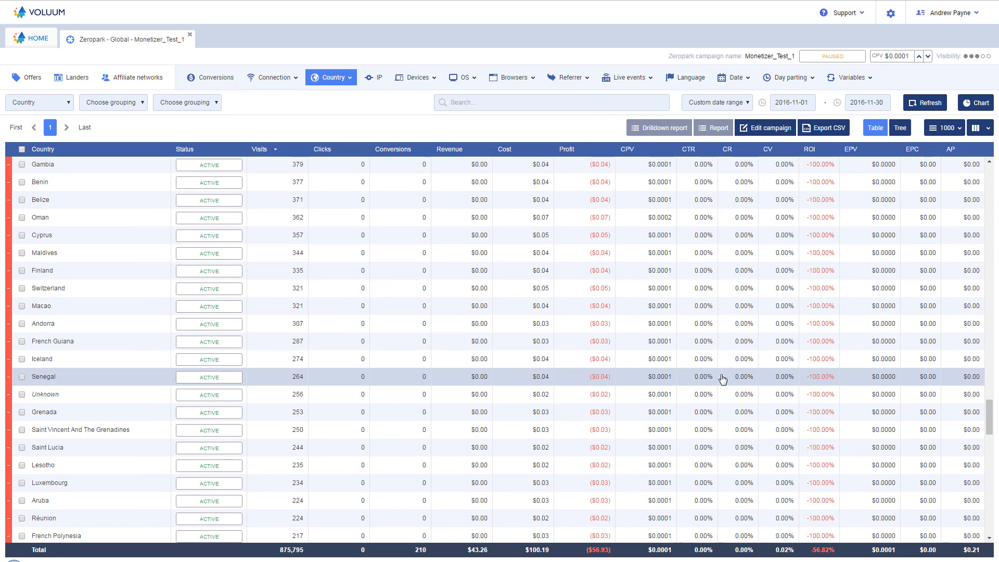
pyautogui.scroll(-8, 723, 379)
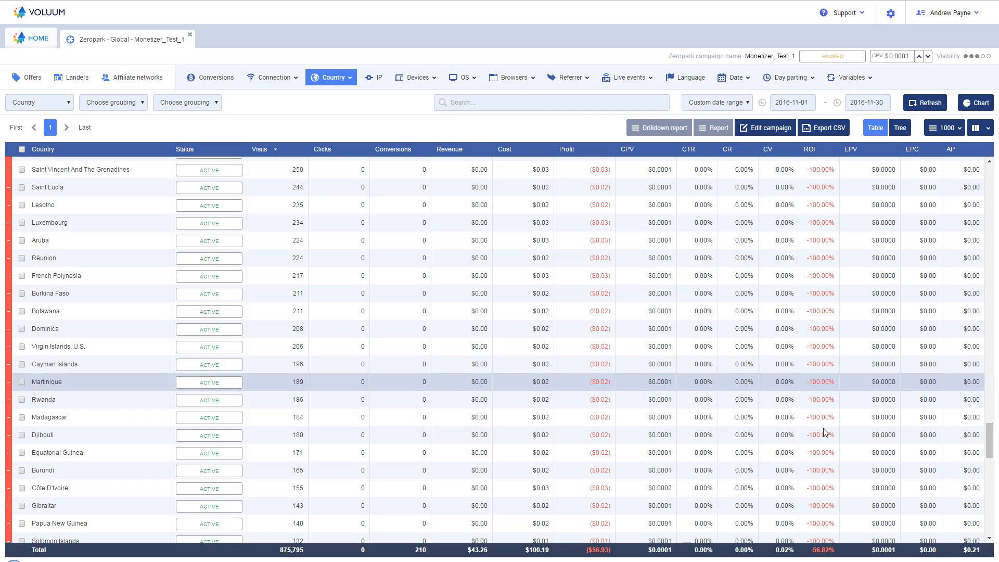
# Step: Sort the countries by conversions and regroup the report by country and mobile carrier in table view
pyautogui.moveTo(988, 447); pyautogui.dragTo(987, 165)
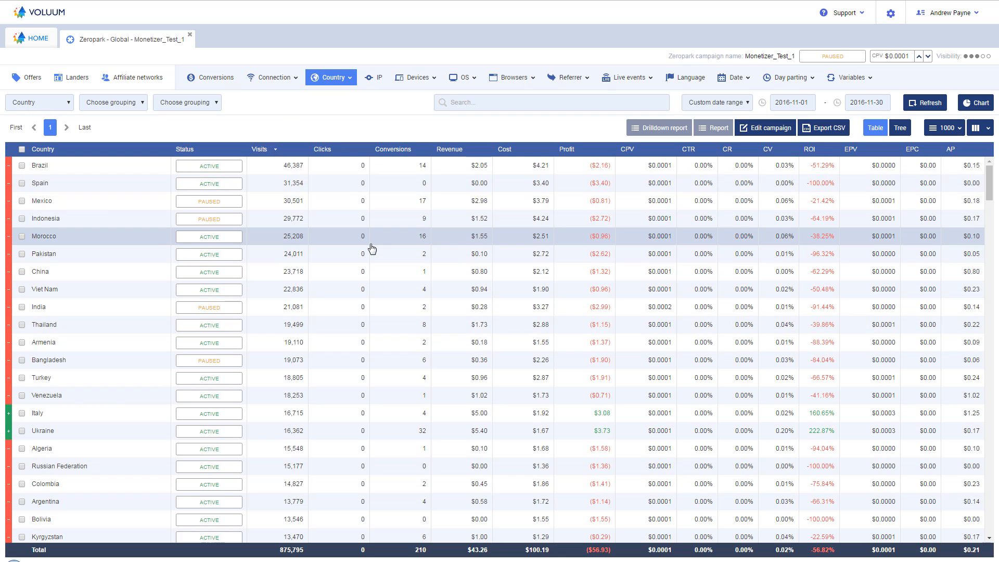
pyautogui.click(402, 151)
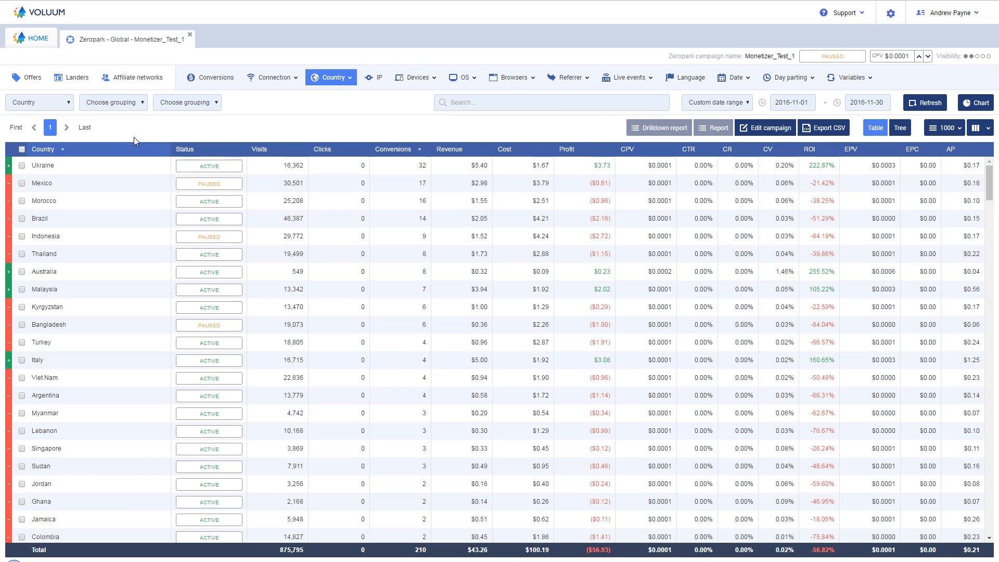
pyautogui.click(107, 104)
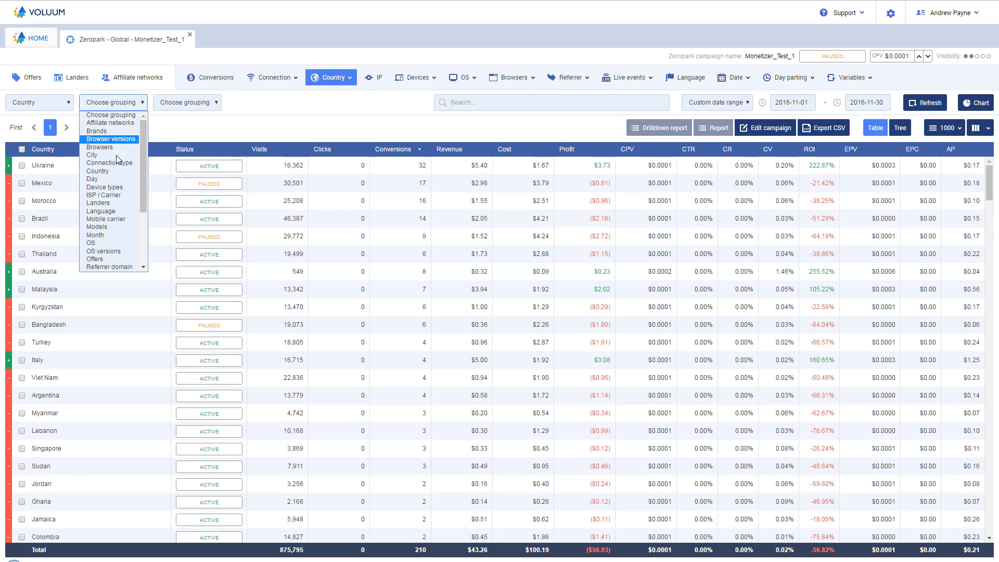
pyautogui.click(99, 219)
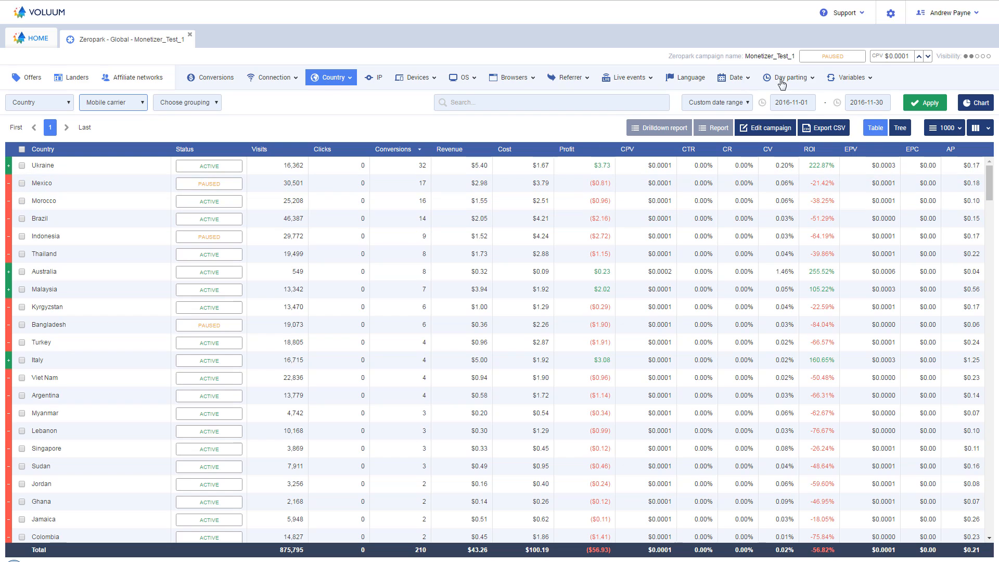
pyautogui.click(931, 108)
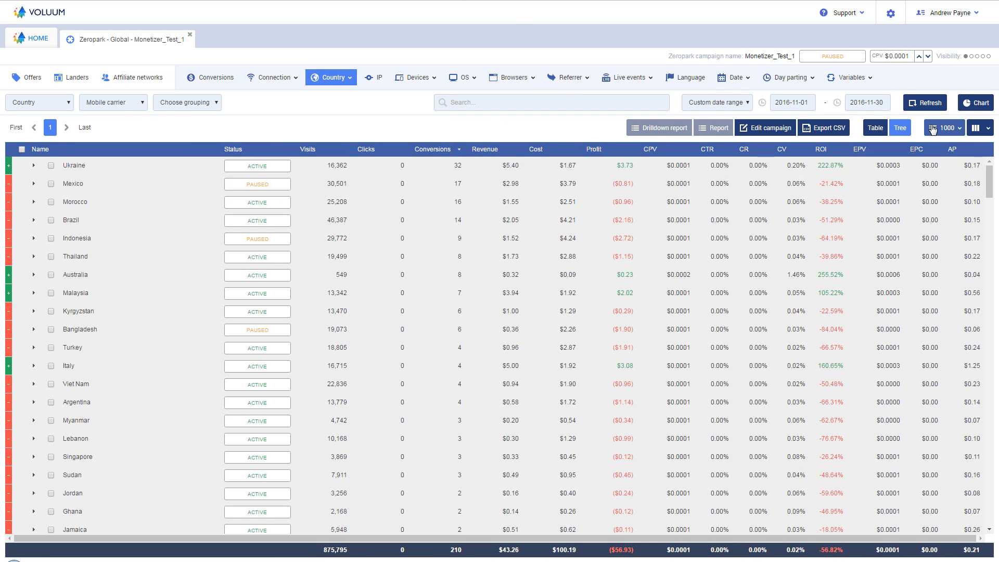
pyautogui.click(876, 134)
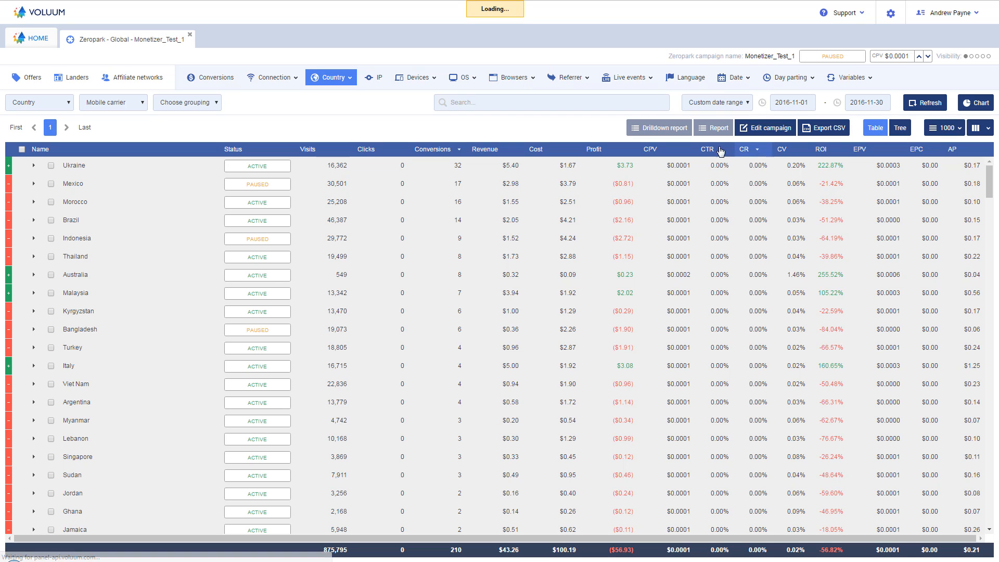
pyautogui.click(440, 73)
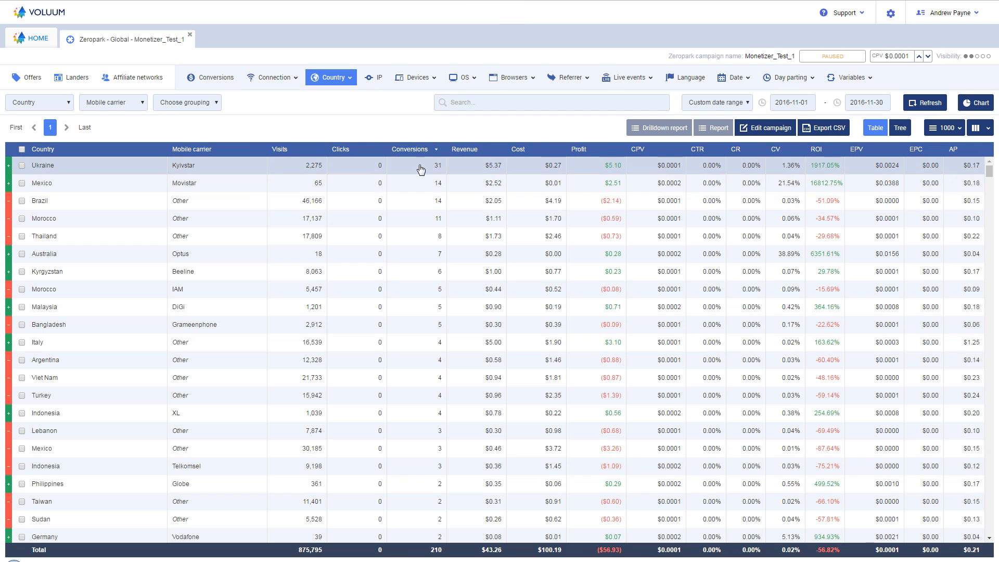
# Step: Compare the visits, conversions, cost and ROI of the leading country and carrier rows, including Ukraine Kyivstar, Mexico Movistar, Brazil and Thailand
pyautogui.click(39, 172)
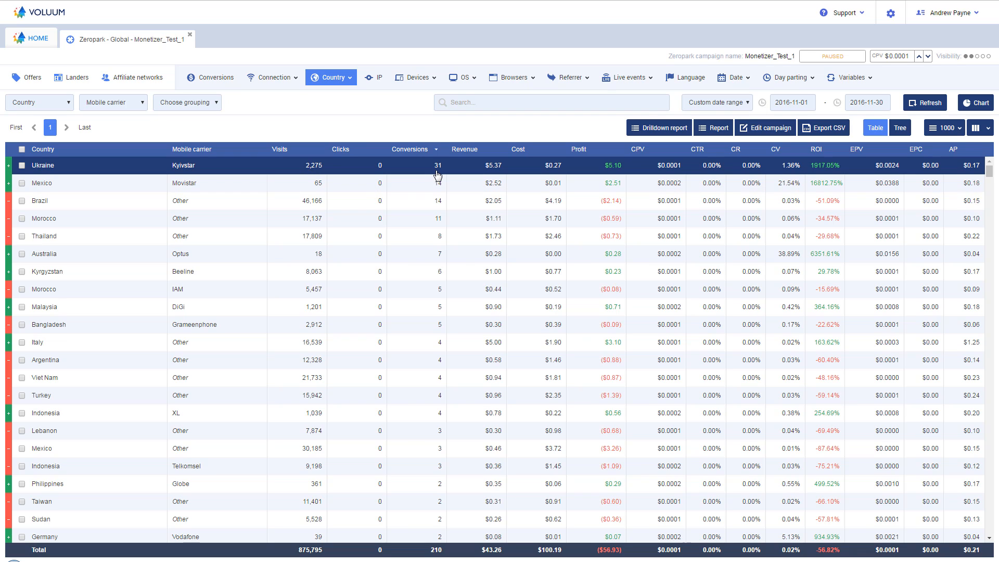
pyautogui.click(430, 206)
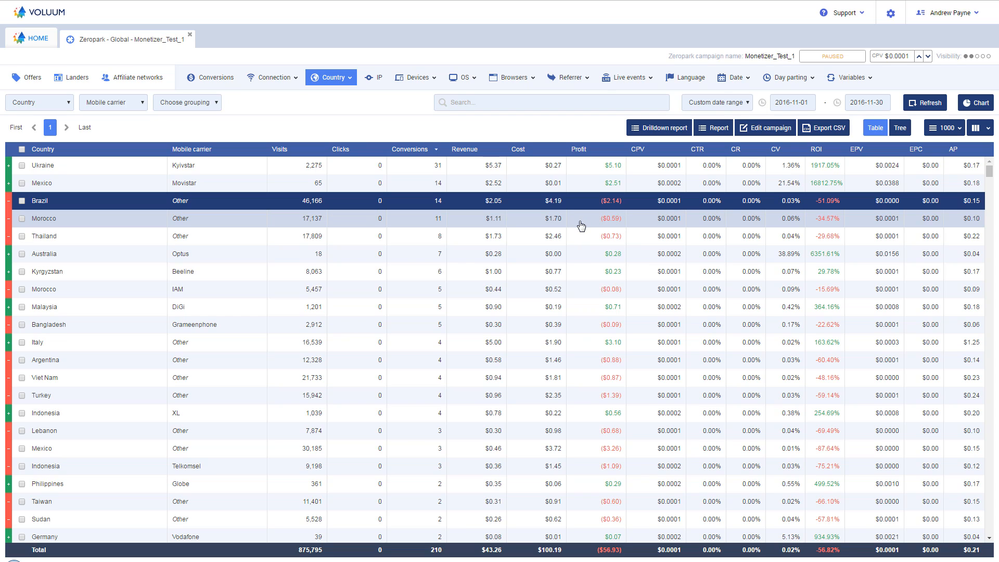
pyautogui.click(348, 174)
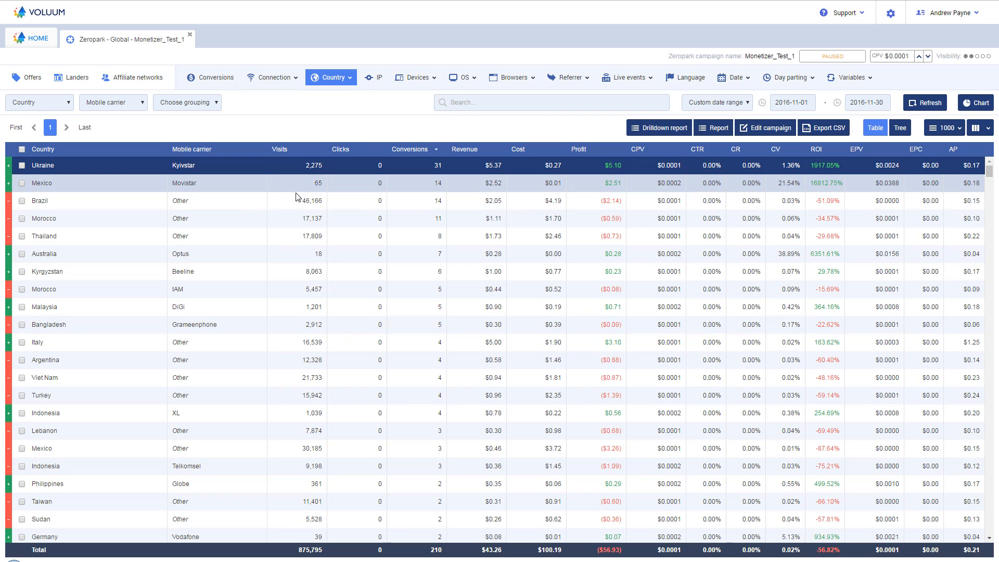
pyautogui.click(383, 260)
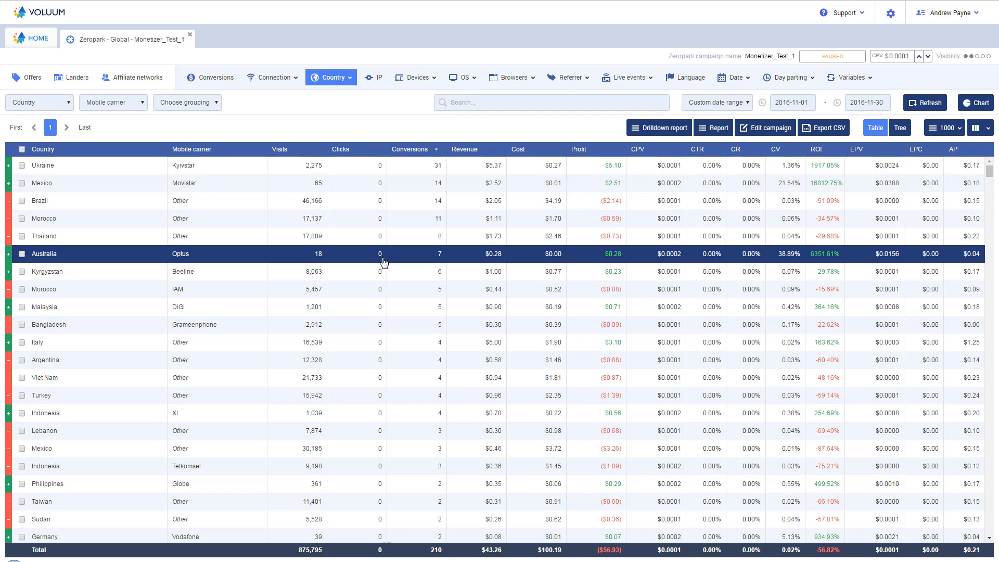
pyautogui.click(440, 260)
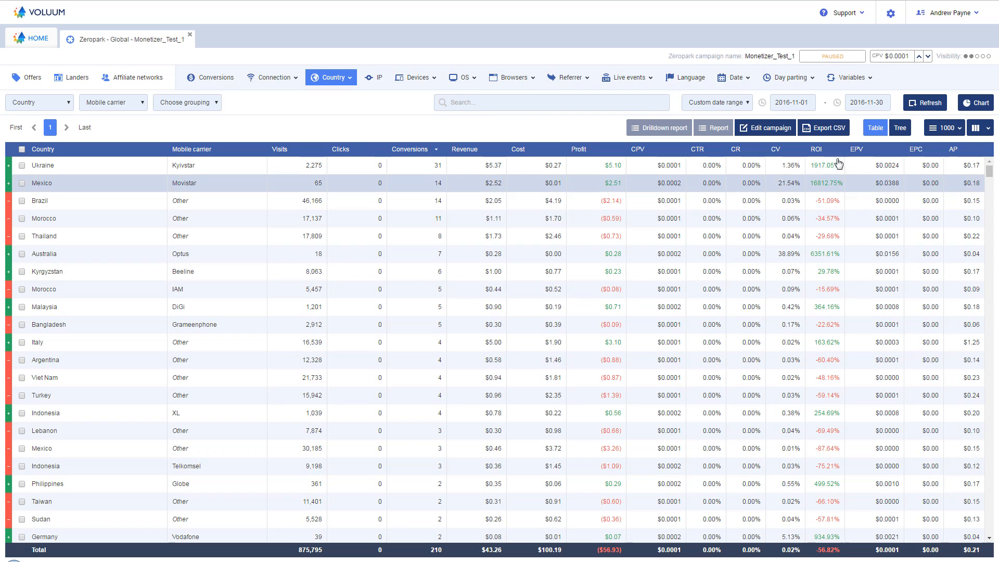
pyautogui.click(853, 165)
pyautogui.click(859, 187)
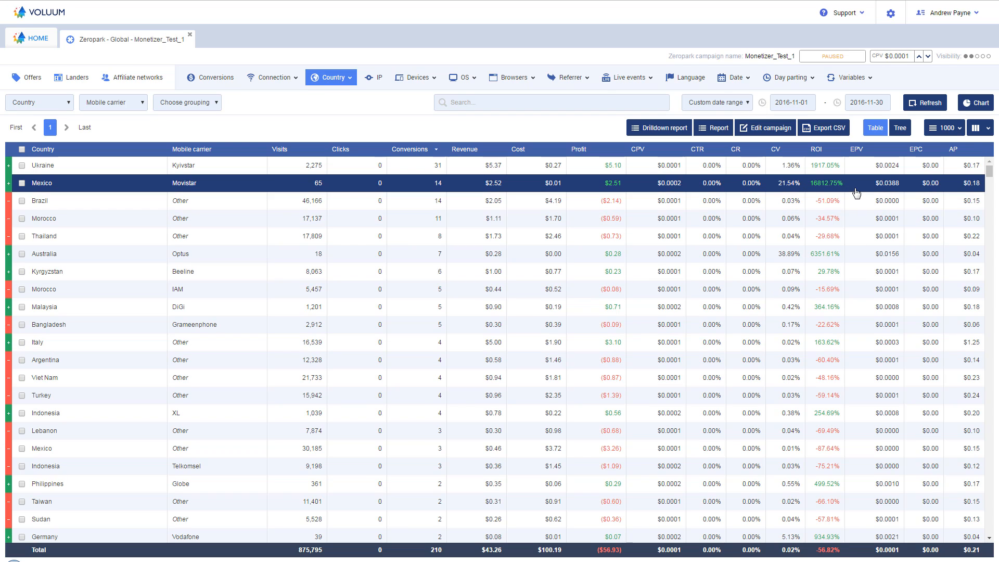
pyautogui.click(561, 188)
pyautogui.click(561, 189)
pyautogui.click(94, 208)
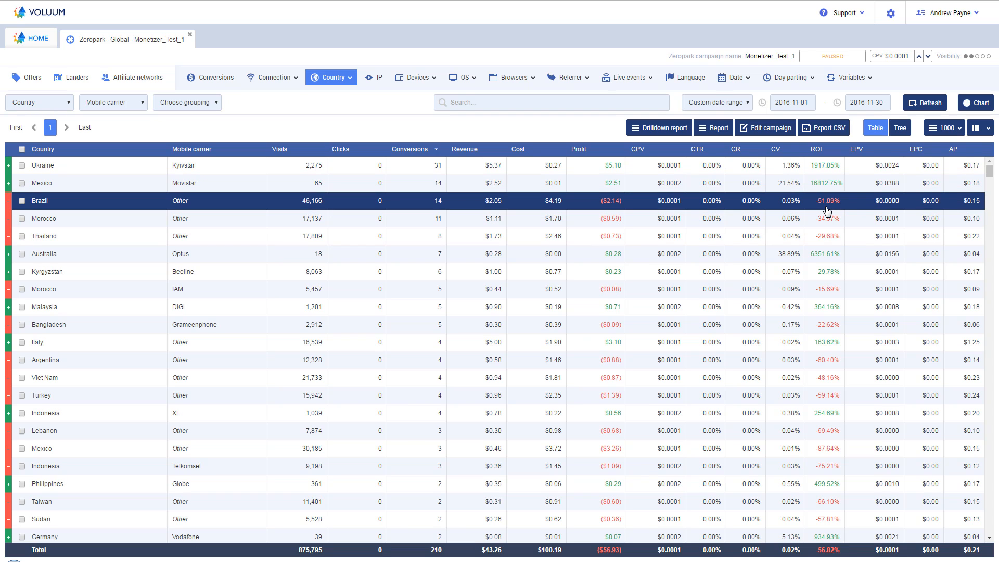
pyautogui.click(863, 223)
pyautogui.click(856, 239)
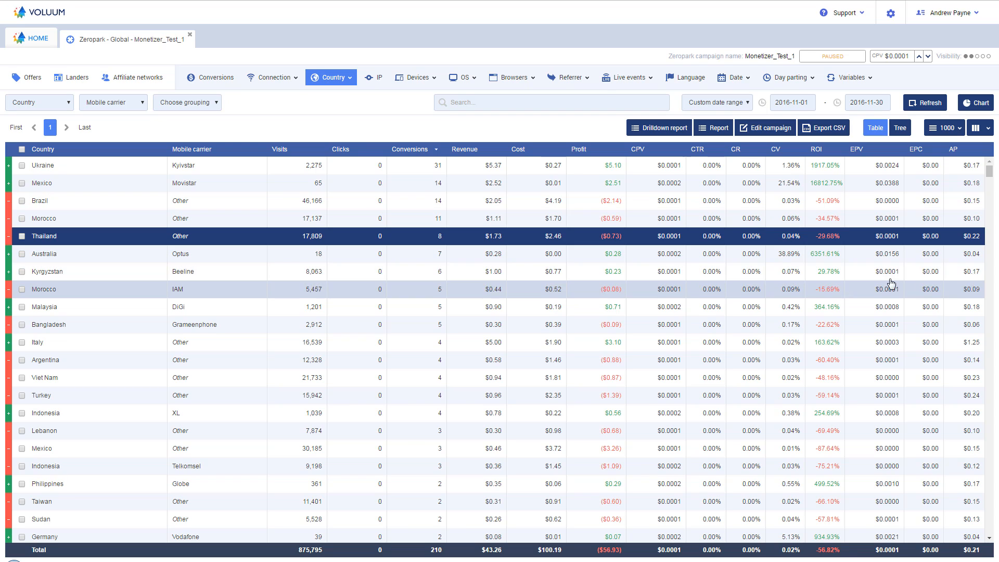
# Step: Examine the results for Australia Optus, Malaysia DiGi and Indonesia XL against the Morocco, Brazil and Ukraine rows
pyautogui.click(980, 262)
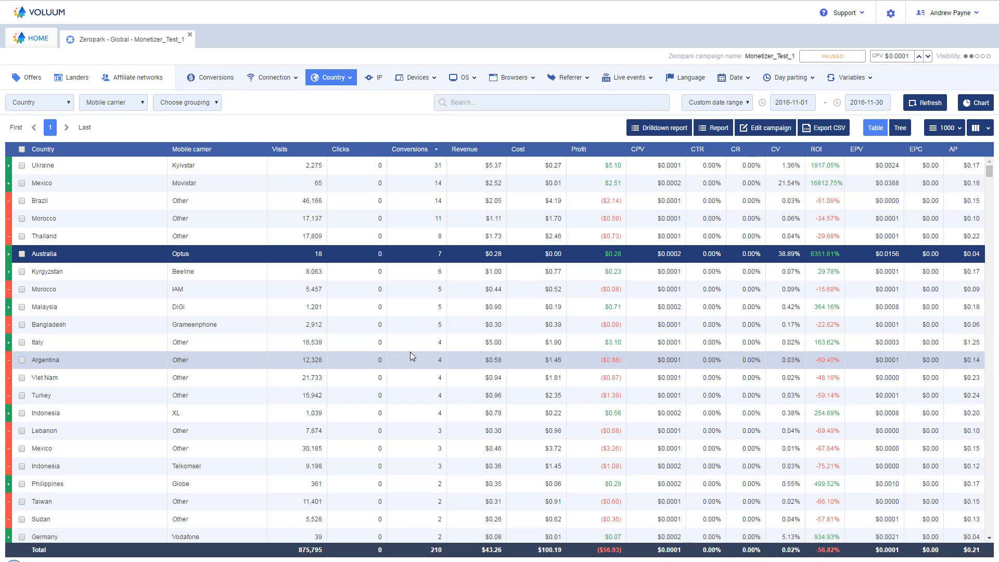
pyautogui.click(342, 311)
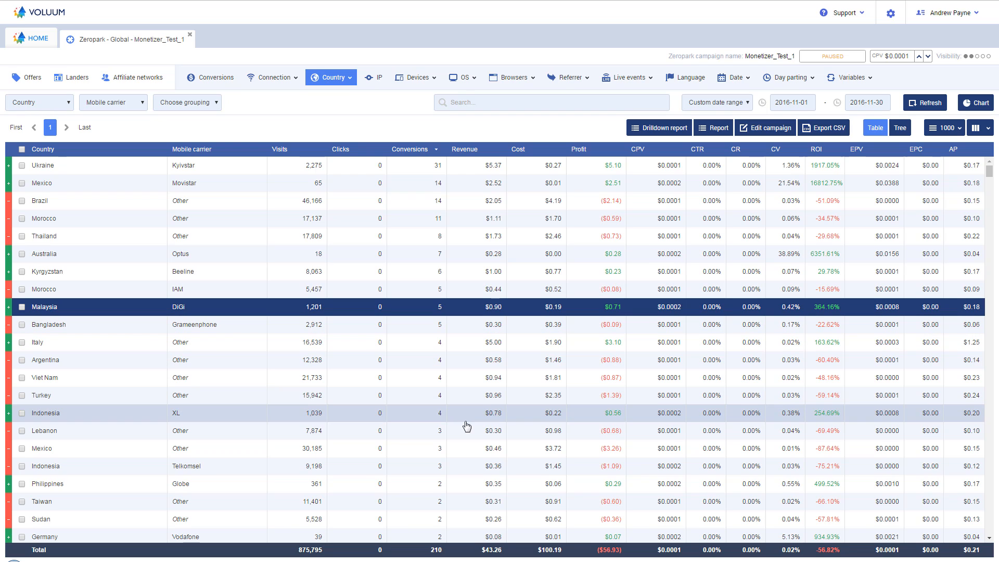
pyautogui.click(397, 416)
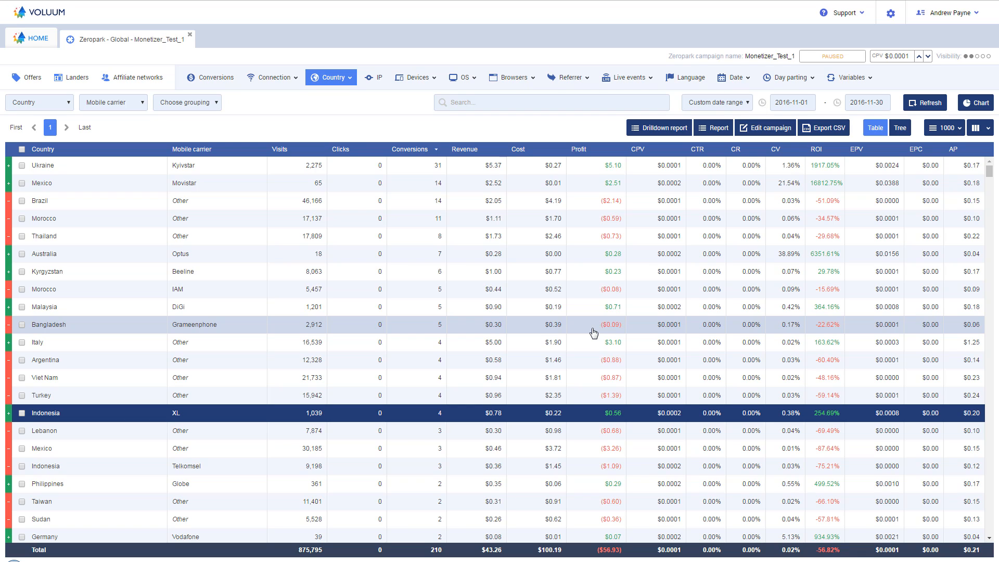
pyautogui.click(474, 255)
pyautogui.click(476, 223)
pyautogui.click(463, 203)
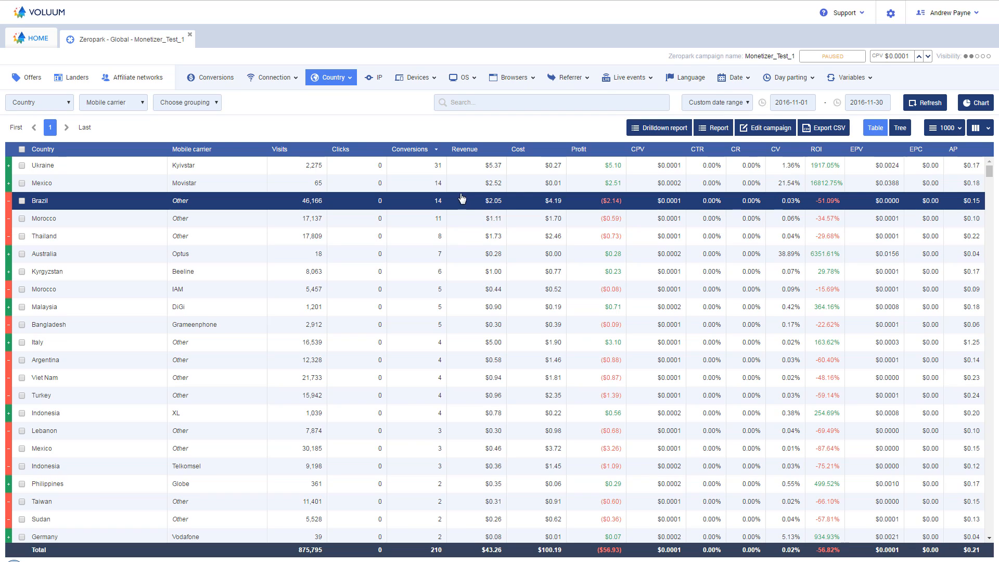
pyautogui.click(461, 169)
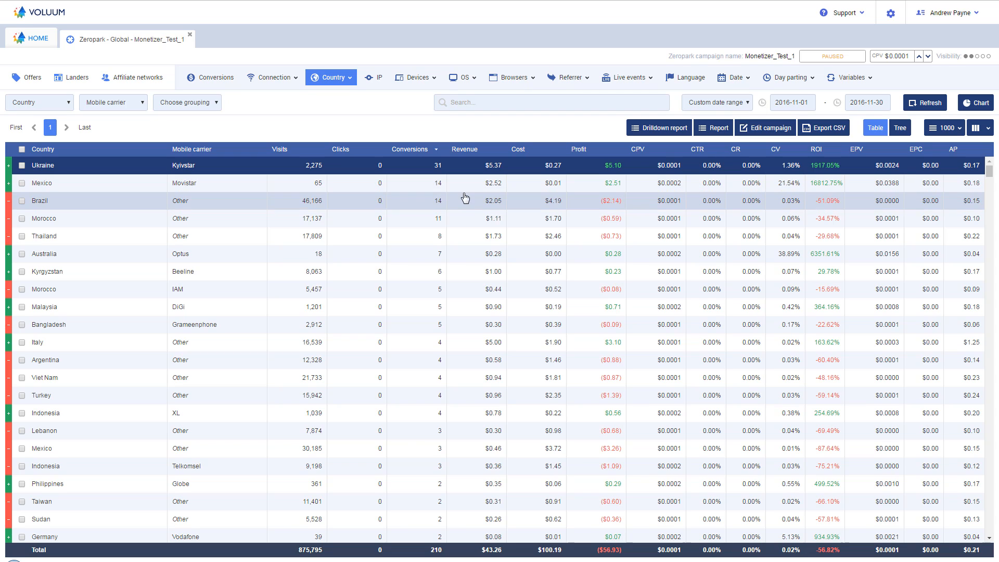
pyautogui.click(86, 261)
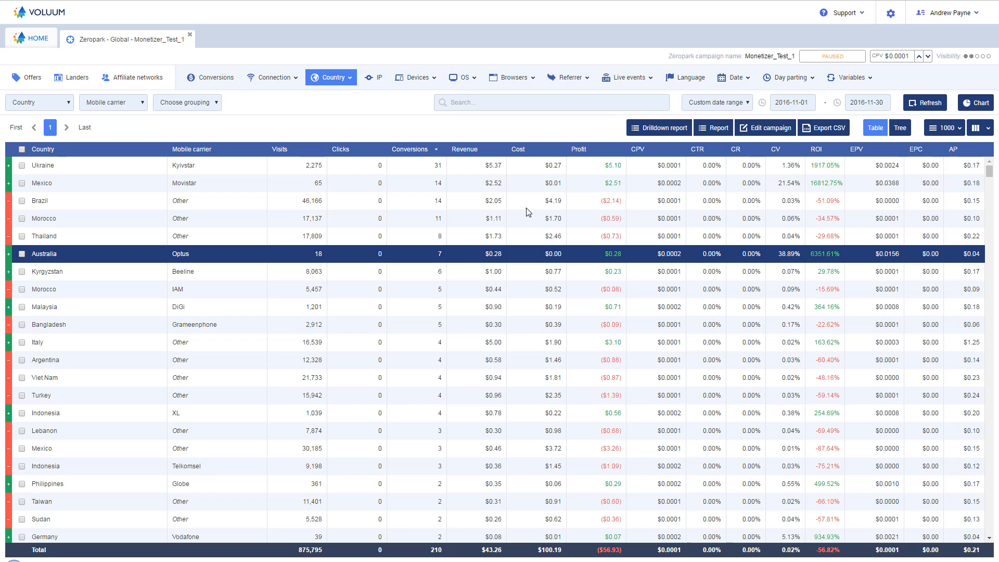
pyautogui.click(319, 256)
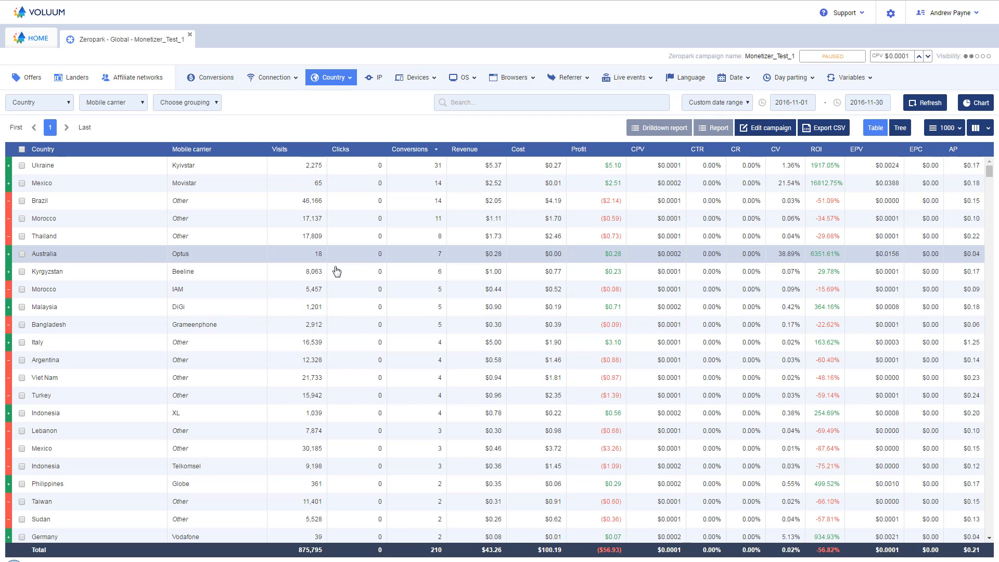
# Step: Drill down into the Ukraine Kyivstar row and break the Ukraine report down by mobile carrier
pyautogui.click(97, 171)
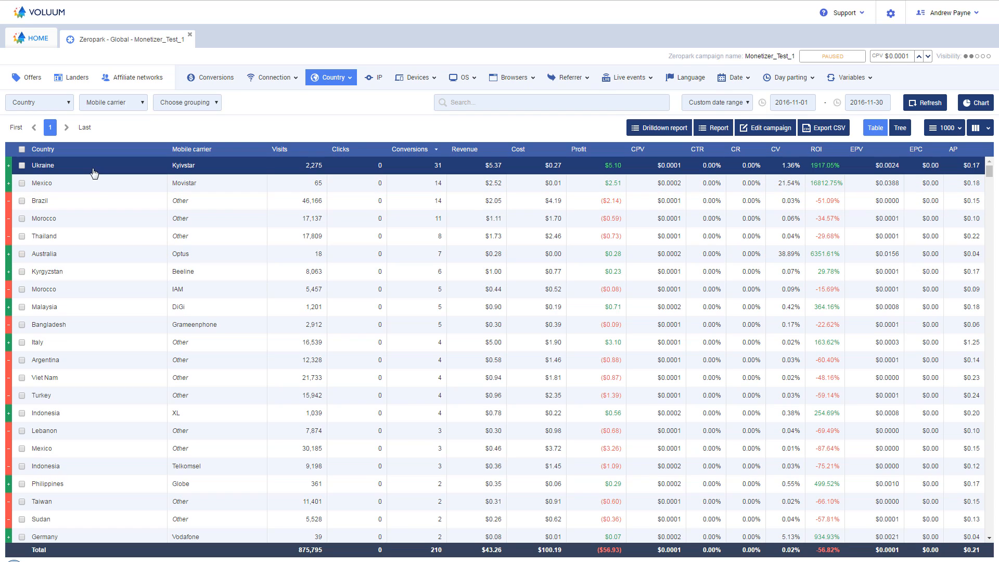
pyautogui.click(663, 128)
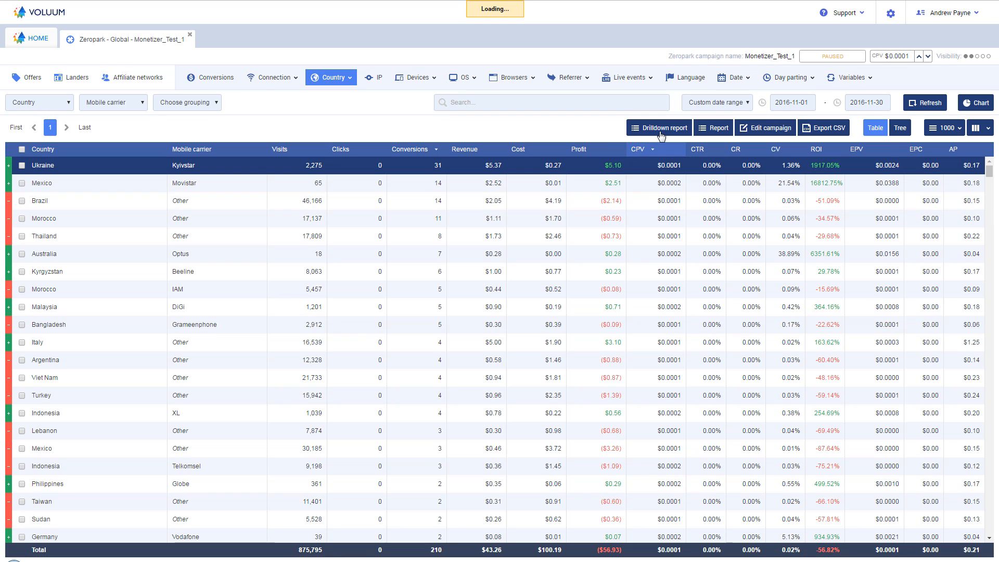
pyautogui.click(249, 169)
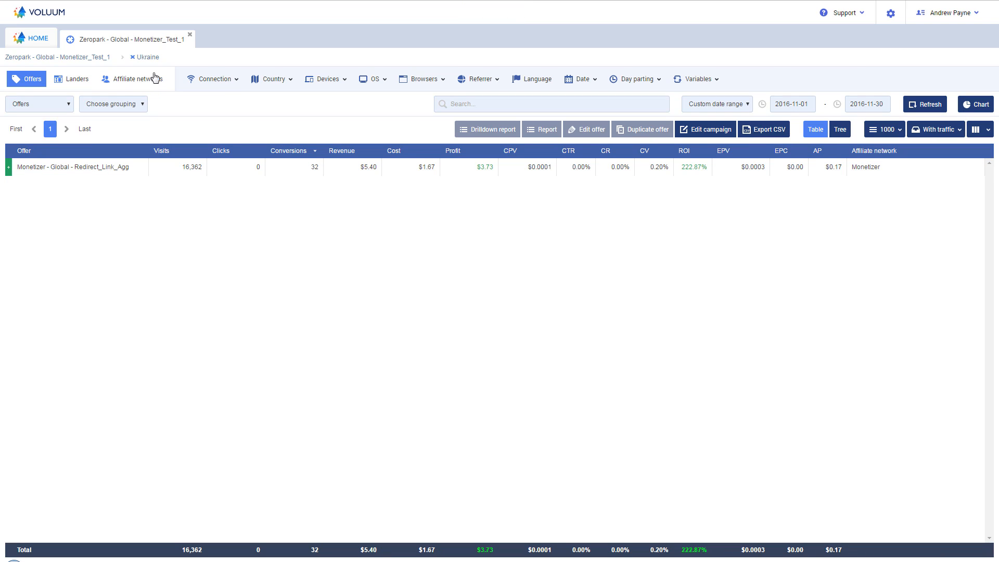
pyautogui.moveTo(276, 86)
pyautogui.moveTo(218, 79)
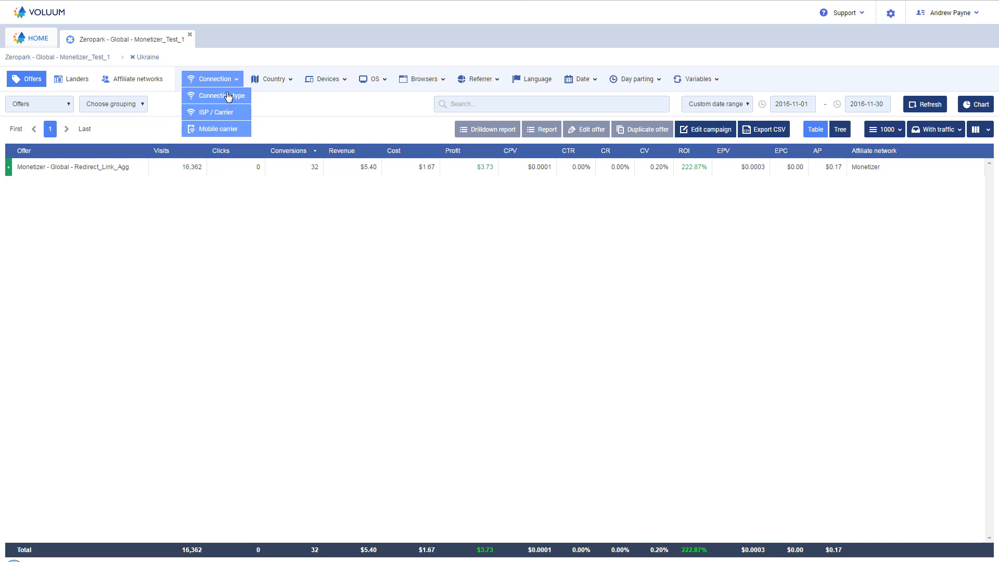
pyautogui.click(229, 131)
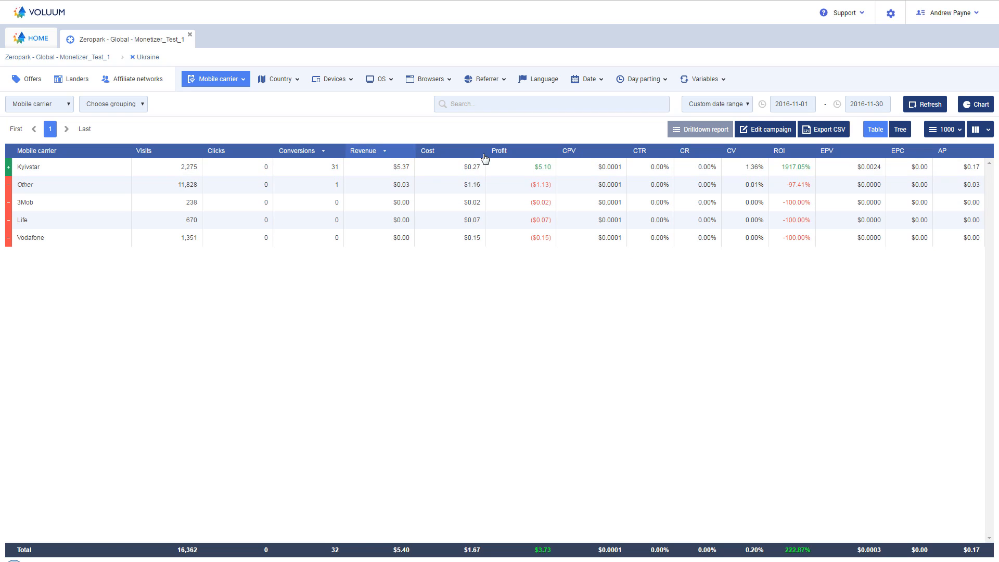
# Step: Drill down into the Kyivstar carrier and break its traffic down by operating system
pyautogui.click(445, 169)
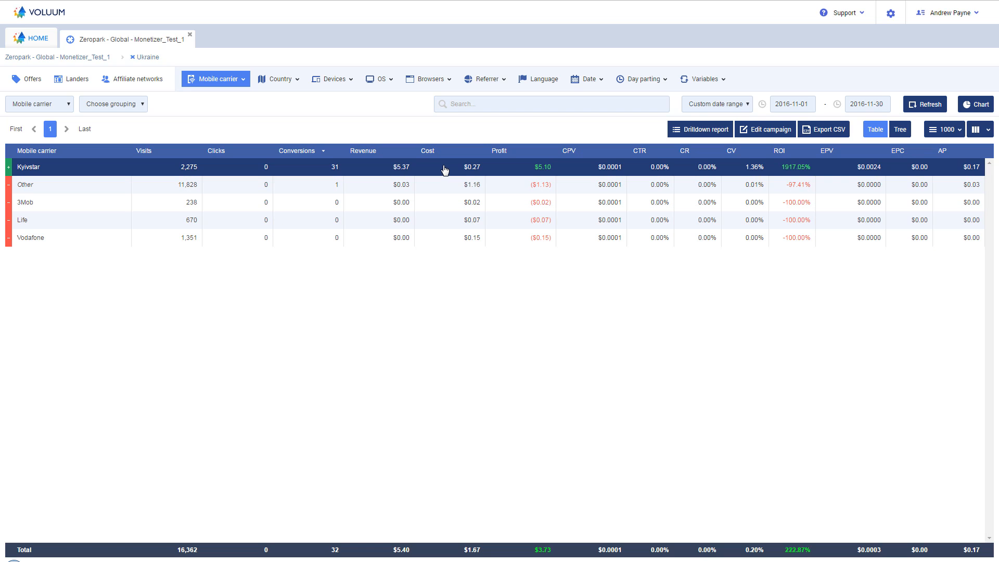
pyautogui.doubleClick(333, 168)
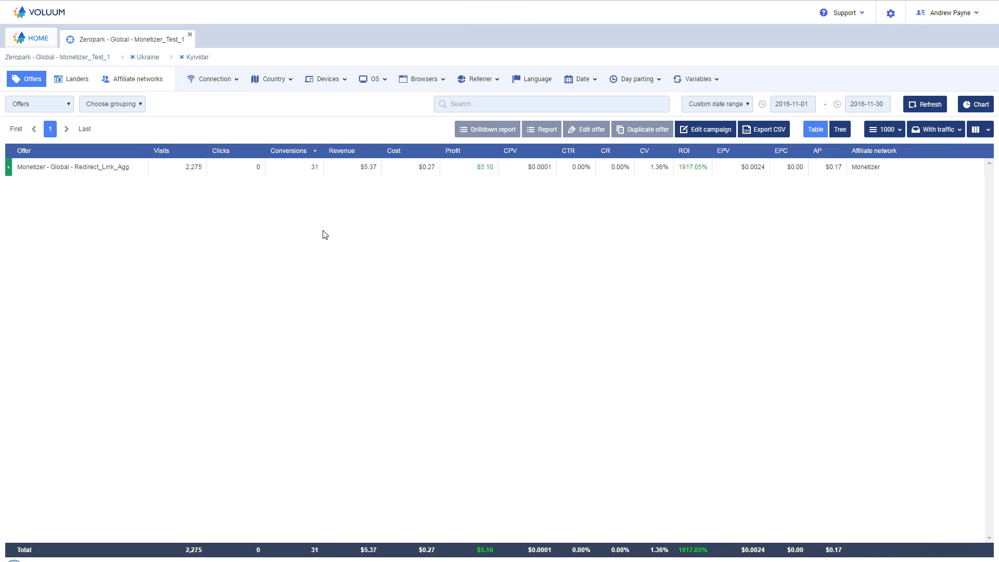
pyautogui.click(383, 104)
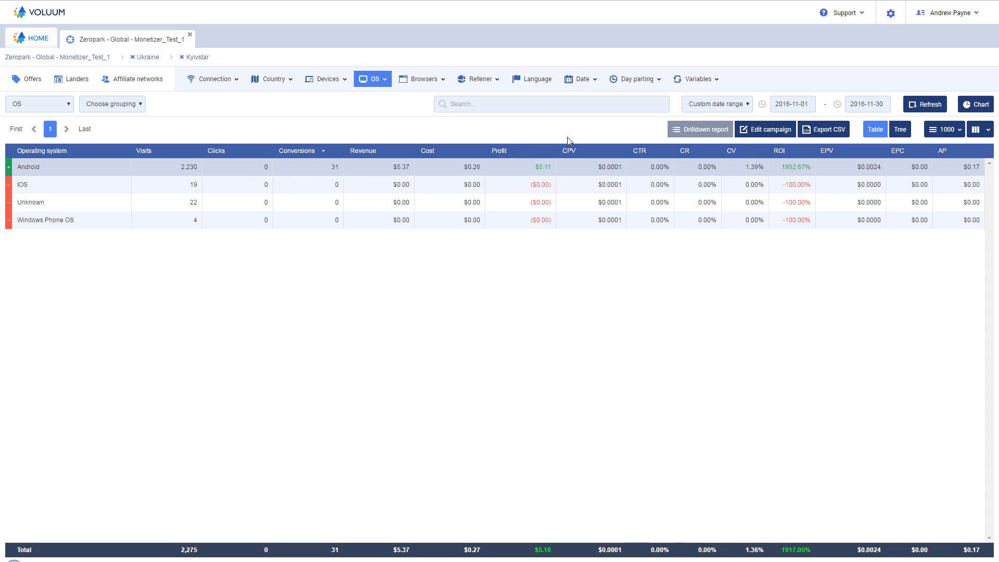
# Step: Break the Kyivstar traffic down by the V1: target variable and examine each target's conversions, profit and ROI
pyautogui.click(698, 79)
pyautogui.click(699, 97)
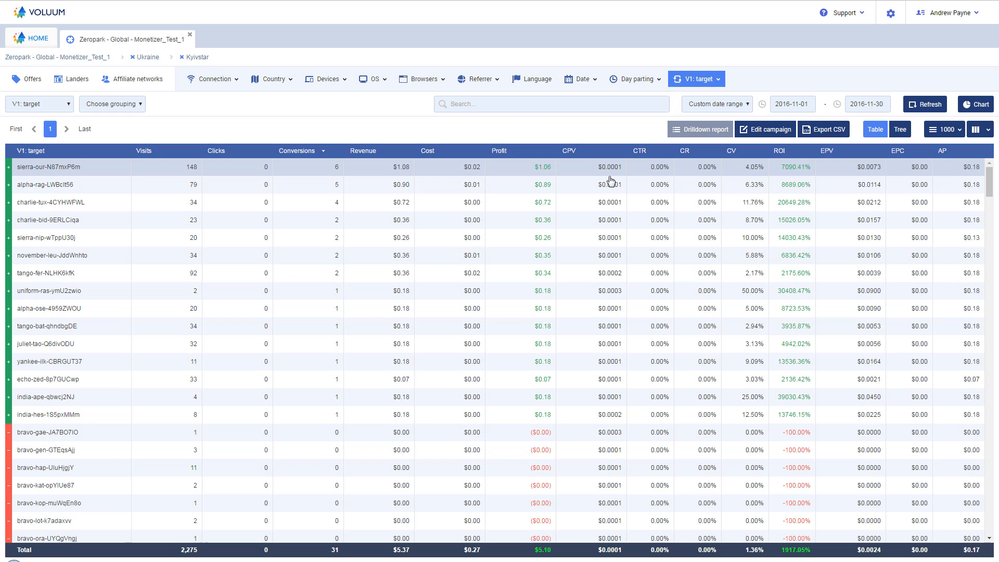
pyautogui.scroll(-10, 583, 192)
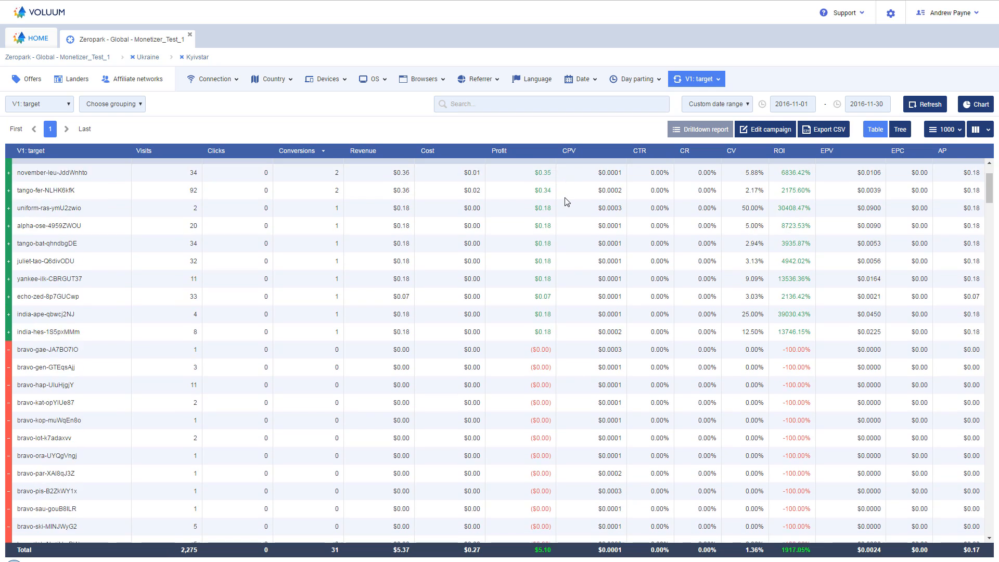
pyautogui.scroll(8, 565, 202)
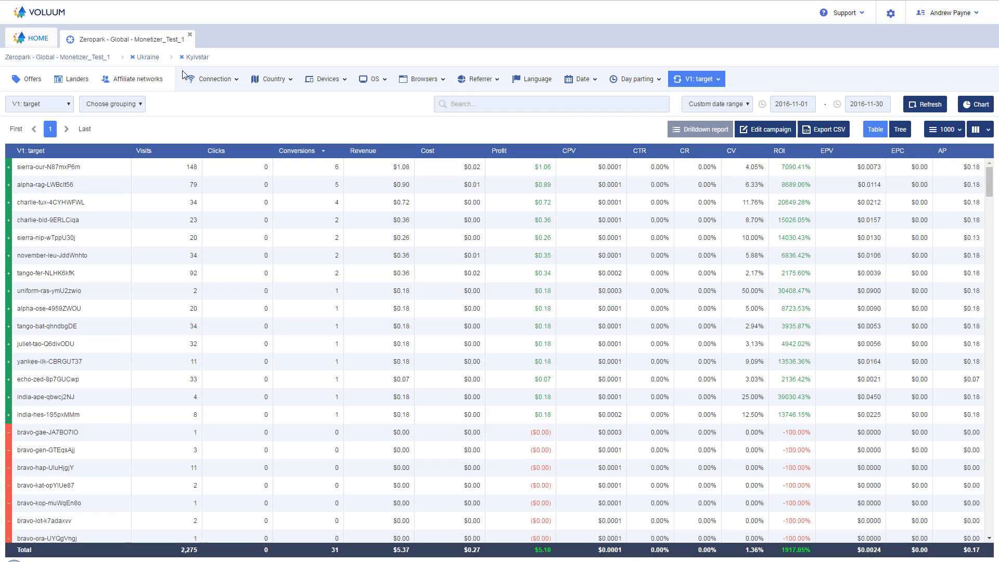
# Step: Switch the Kyivstar report from the target breakdown back to the operating system breakdown
pyautogui.click(221, 59)
pyautogui.click(372, 79)
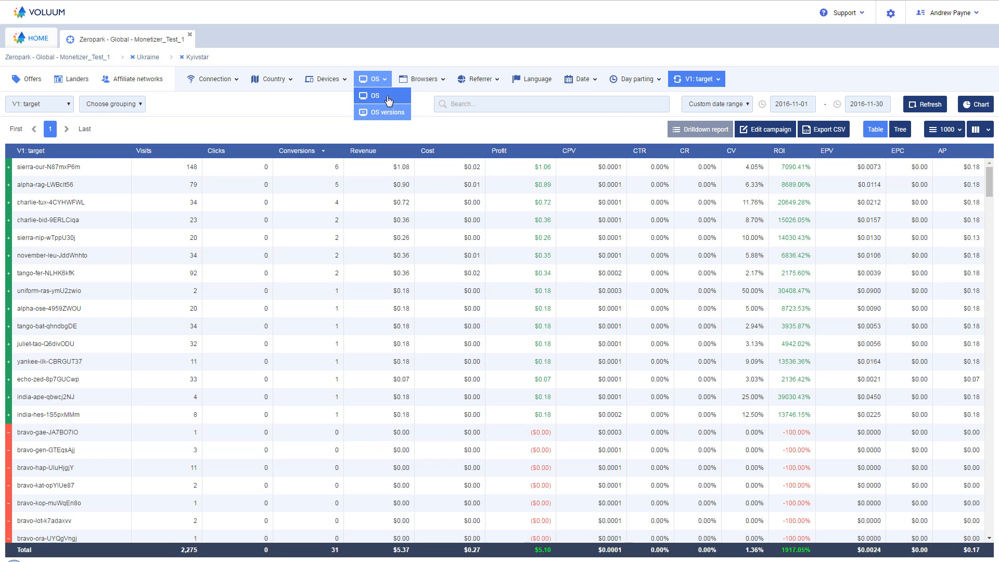
pyautogui.click(388, 100)
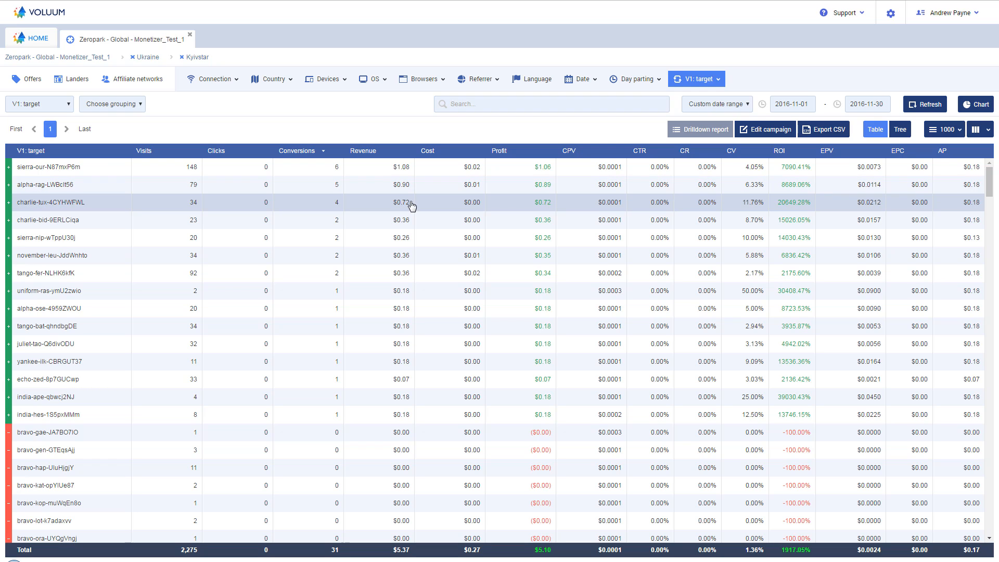
# Step: Break the Kyivstar traffic down by device type and compare the Mobile phone and Tablet rows
pyautogui.moveTo(326, 79)
pyautogui.click(329, 97)
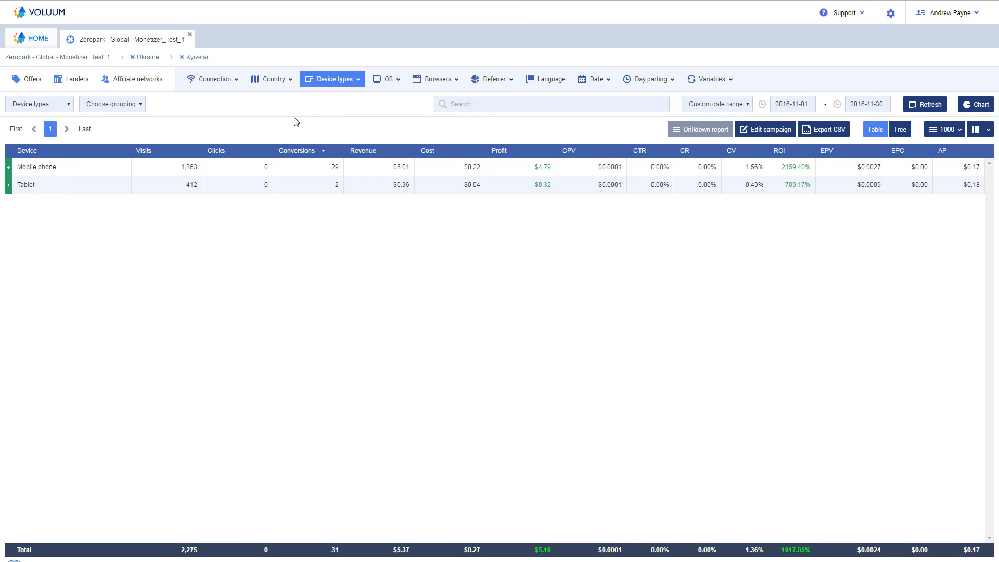
pyautogui.click(351, 169)
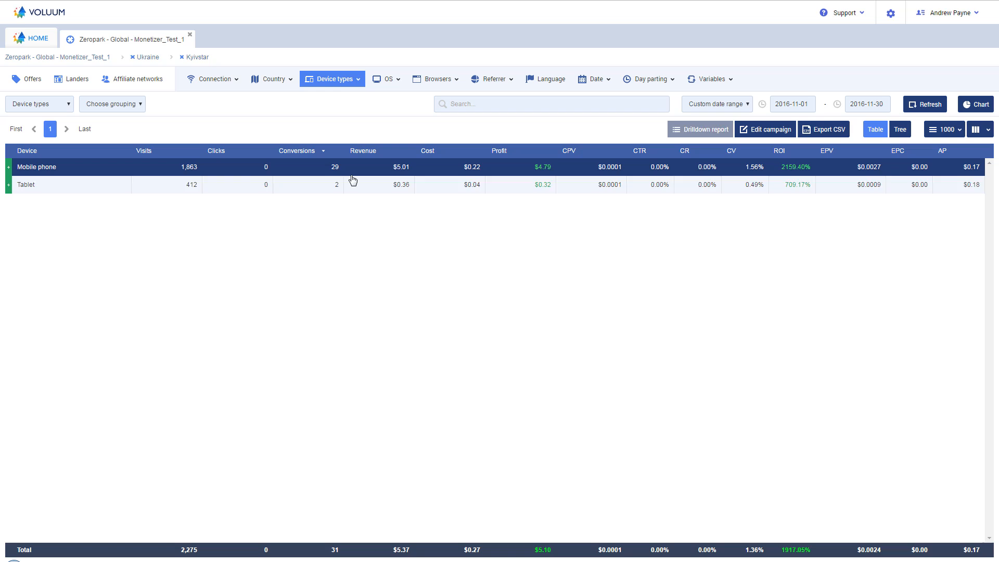
pyautogui.click(318, 191)
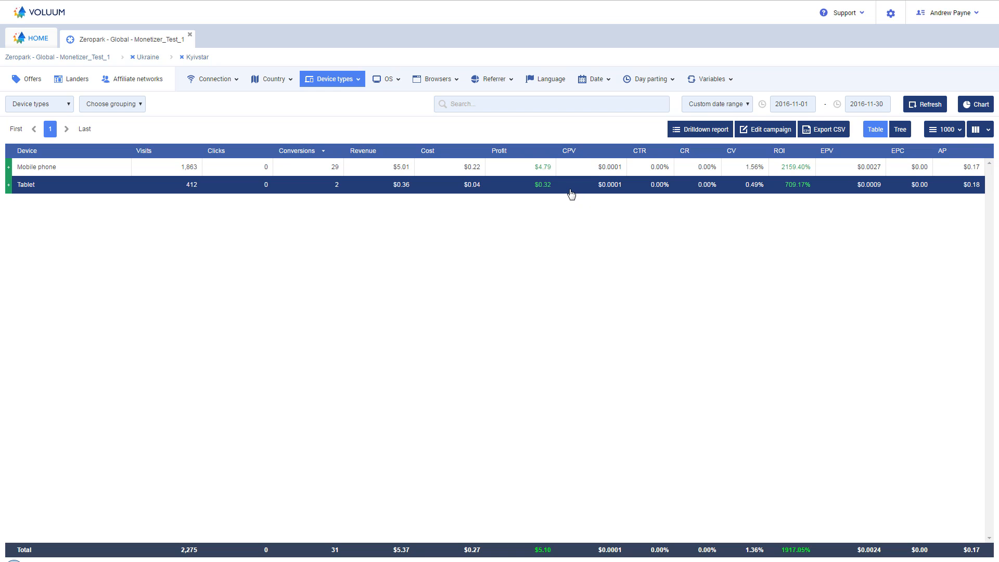
pyautogui.click(543, 192)
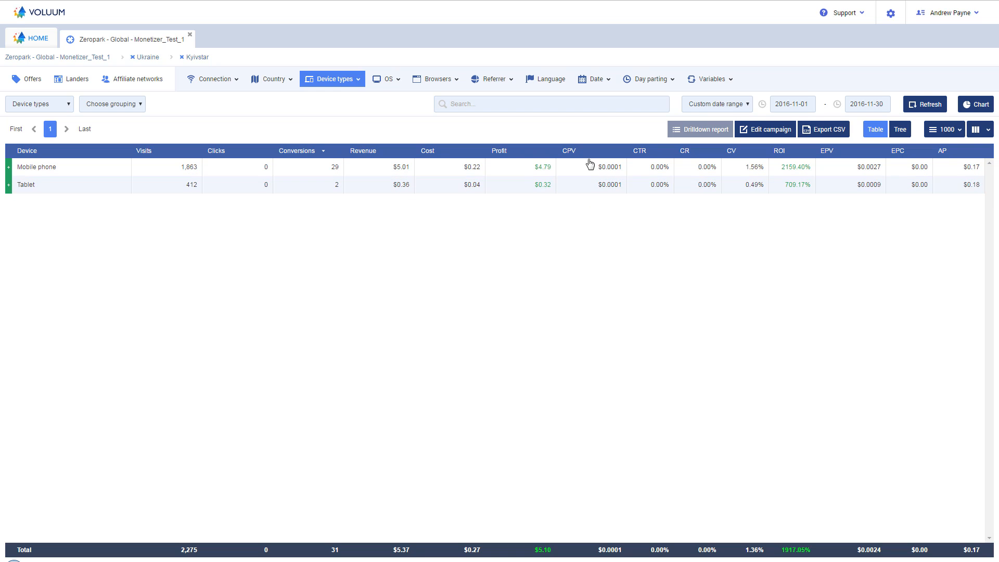
# Step: Return the Kyivstar report to the V1: target breakdown and sort the targets by visits in descending order
pyautogui.click(709, 96)
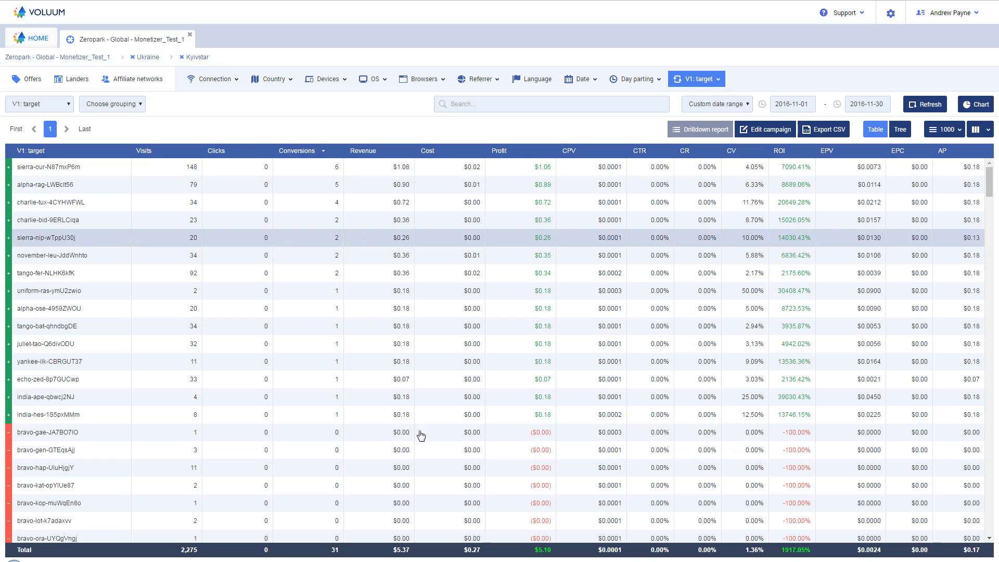
pyautogui.click(339, 450)
pyautogui.click(266, 470)
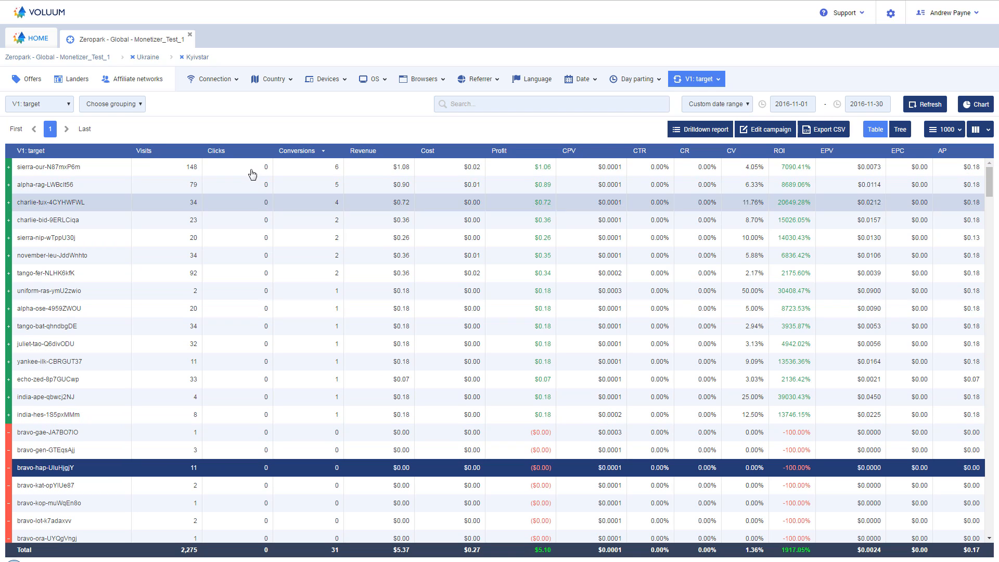
pyautogui.click(184, 151)
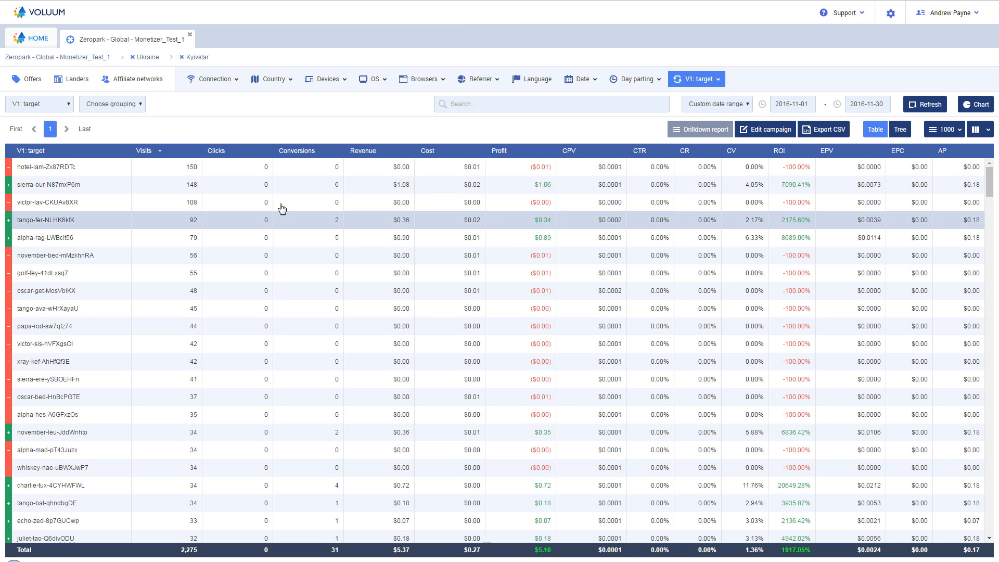
# Step: Compare visits, conversions, cost and profit across the highest-traffic targets, including hotel-lam-Zx87RDTc and sierra-our-N87mxP6m
pyautogui.click(186, 173)
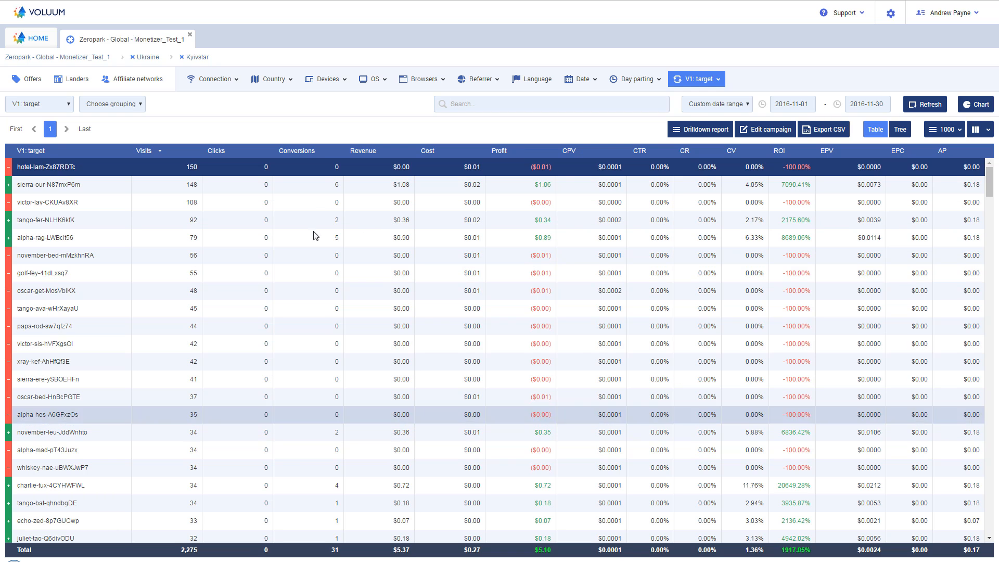
pyautogui.click(357, 185)
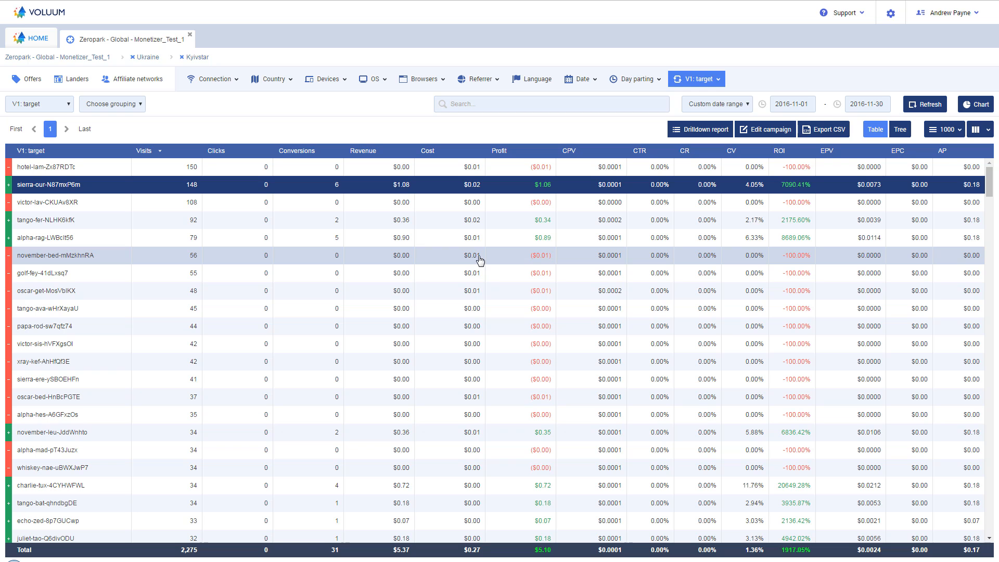
pyautogui.scroll(-4, 479, 258)
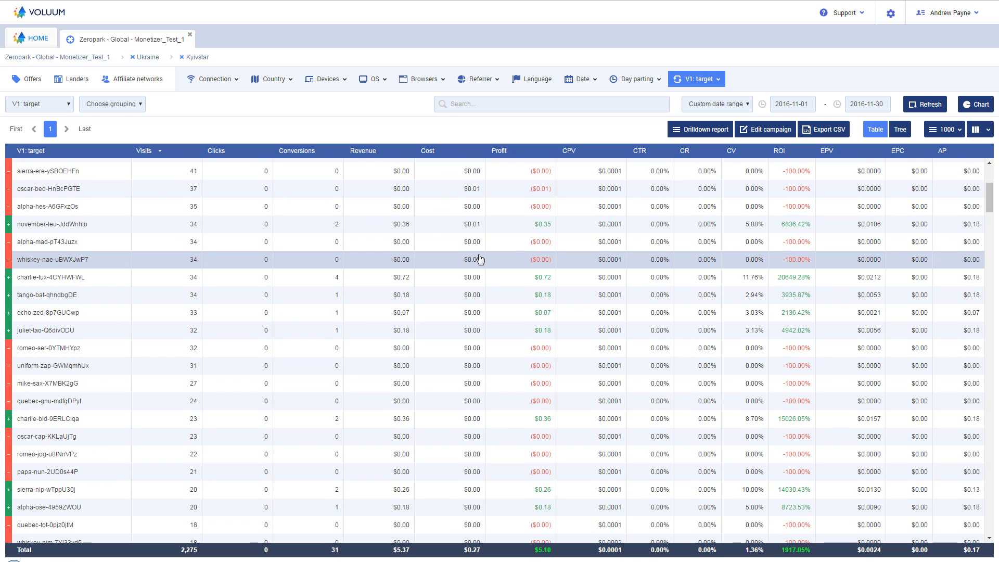
pyautogui.scroll(4, 479, 257)
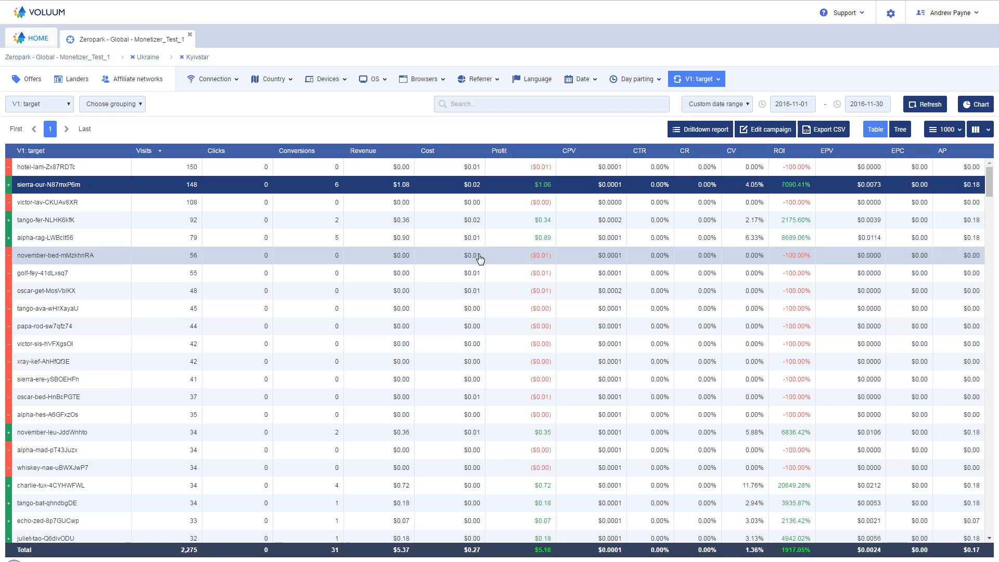
pyautogui.click(431, 188)
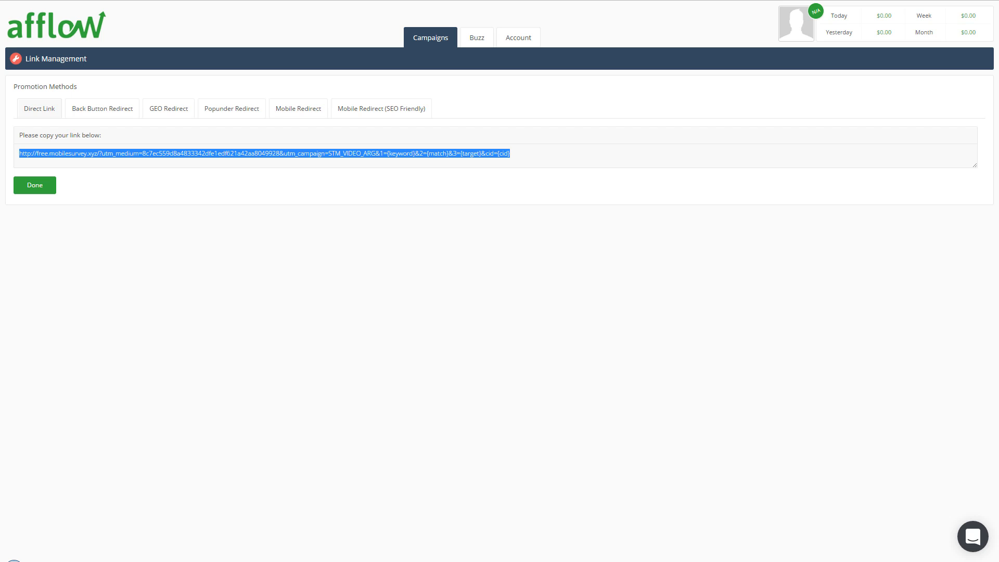
# Step: Switch to Afflow, finish with the existing direct link page and start creating a new link
pyautogui.click(287, 265)
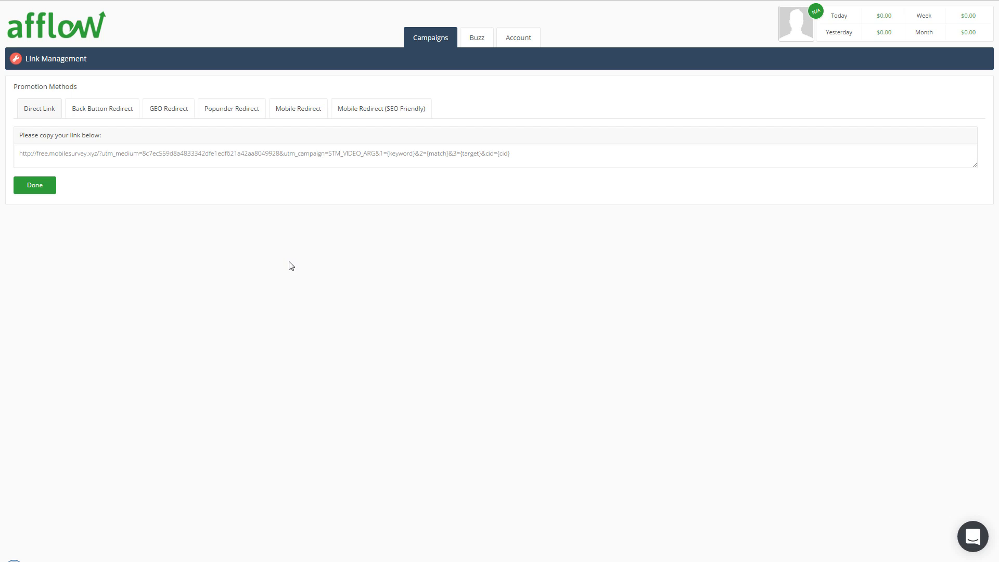
pyautogui.click(33, 185)
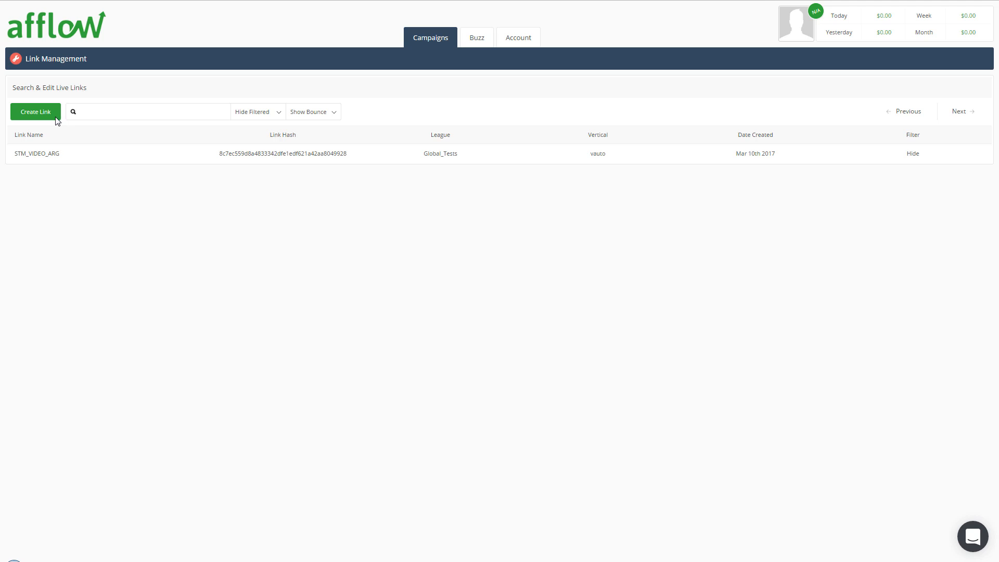
pyautogui.click(42, 113)
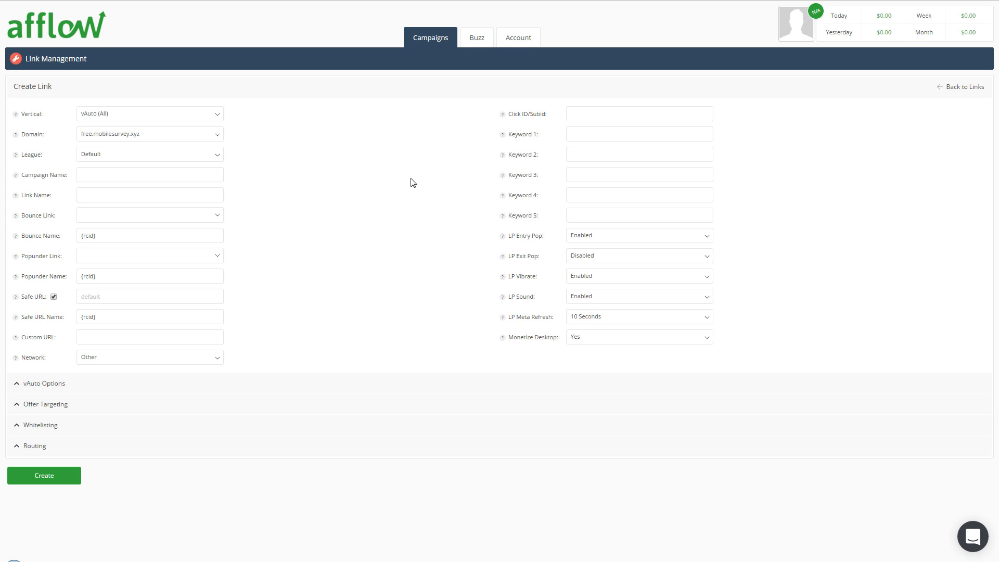
# Step: Set the new link's vertical to apps (apps LP) and its LP Exit Pop to Enabled
pyautogui.click(177, 118)
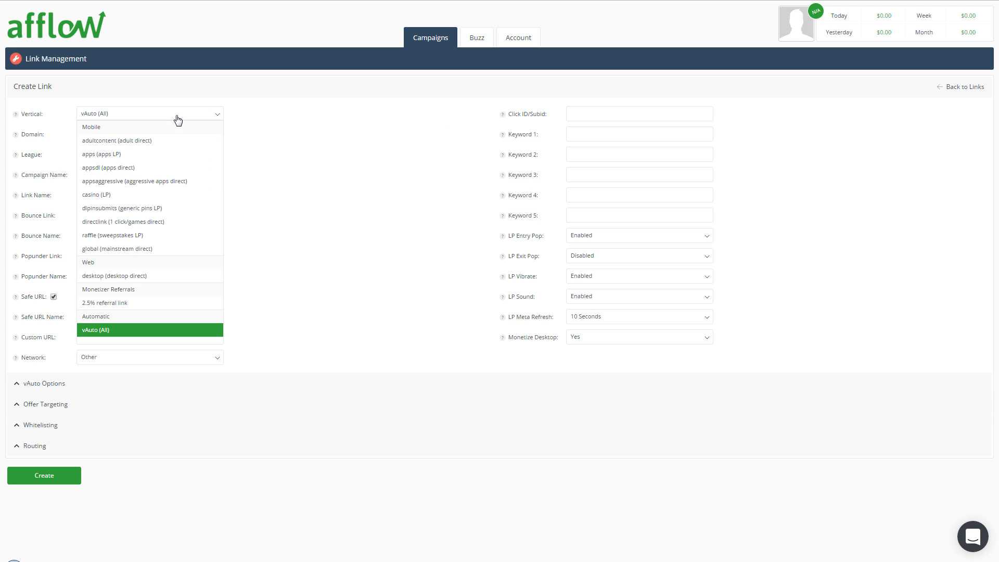
pyautogui.click(97, 155)
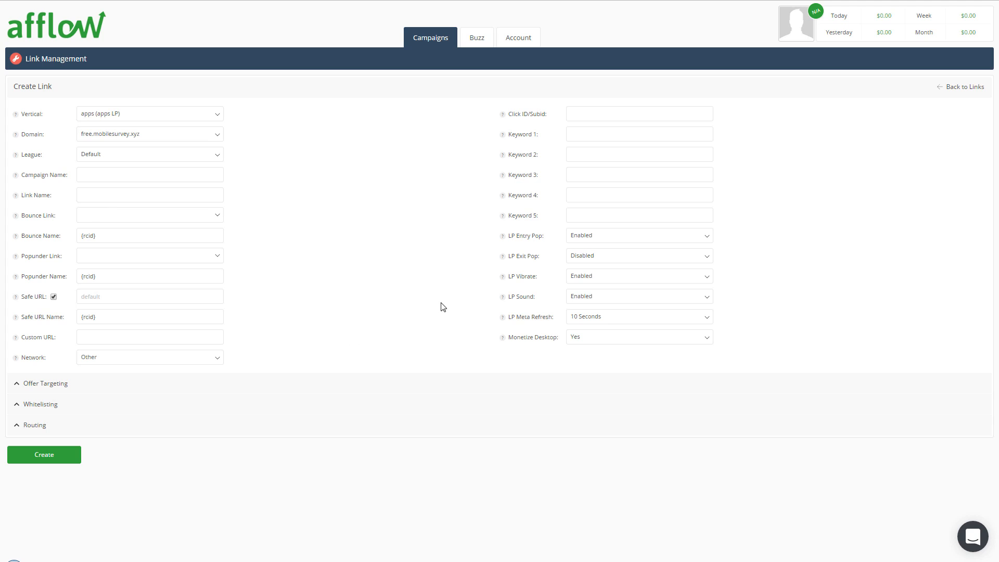
pyautogui.click(597, 257)
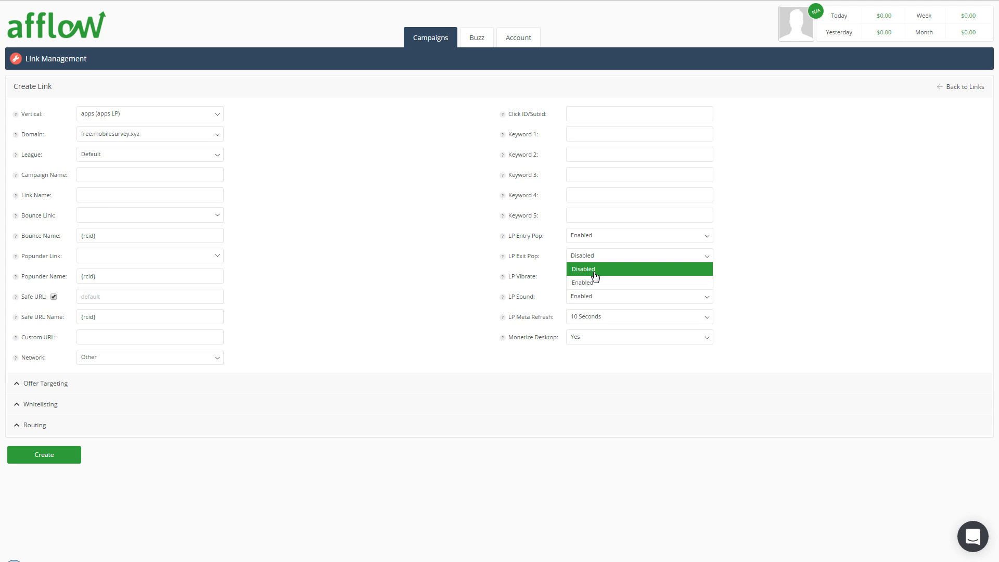
pyautogui.click(593, 284)
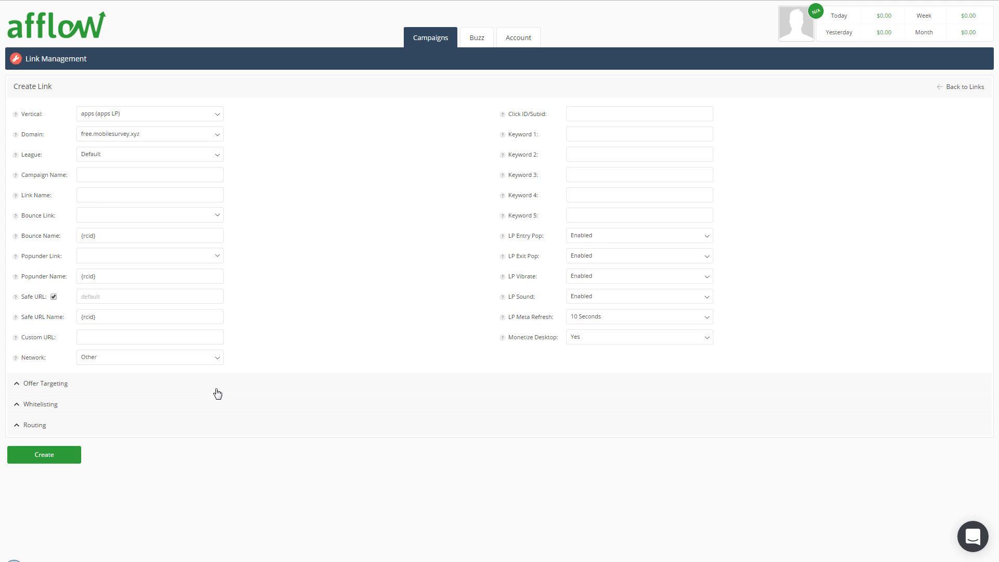
# Step: In the link's offer targeting whitelist, search for ukraine and select Ukraine (UA) as the offer country
pyautogui.click(124, 386)
pyautogui.scroll(-3, 439, 372)
pyautogui.click(79, 328)
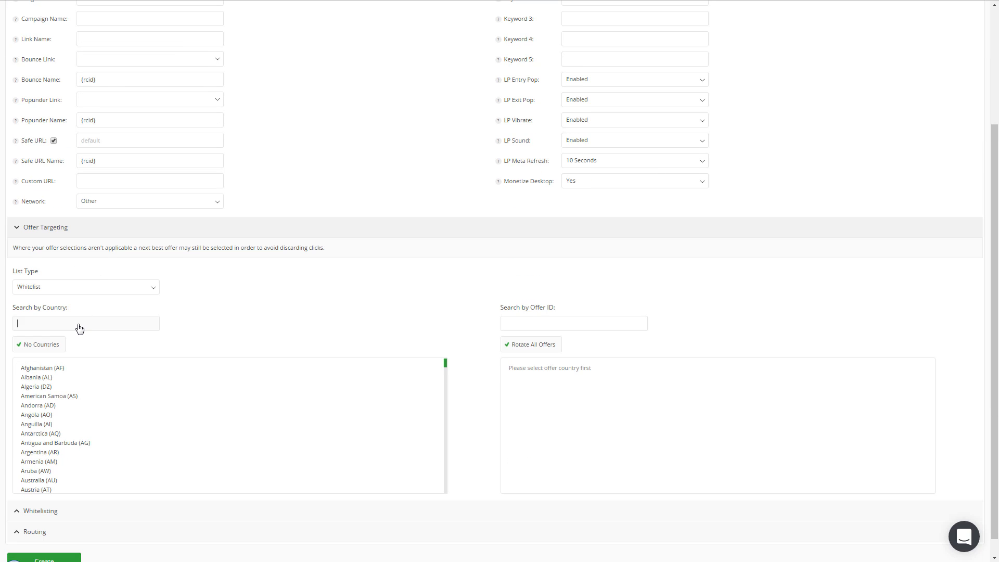
pyautogui.write('ukraine')
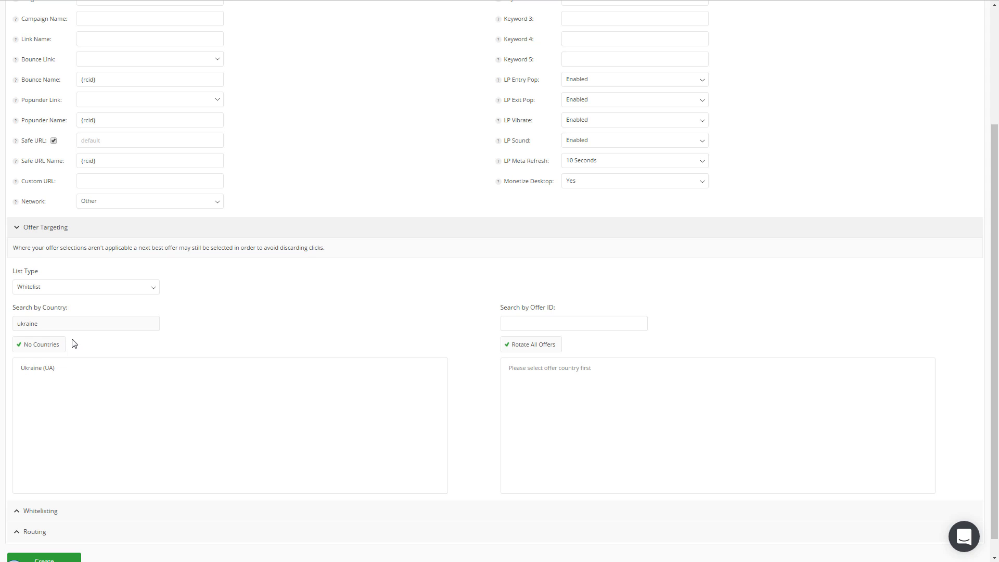
pyautogui.click(49, 368)
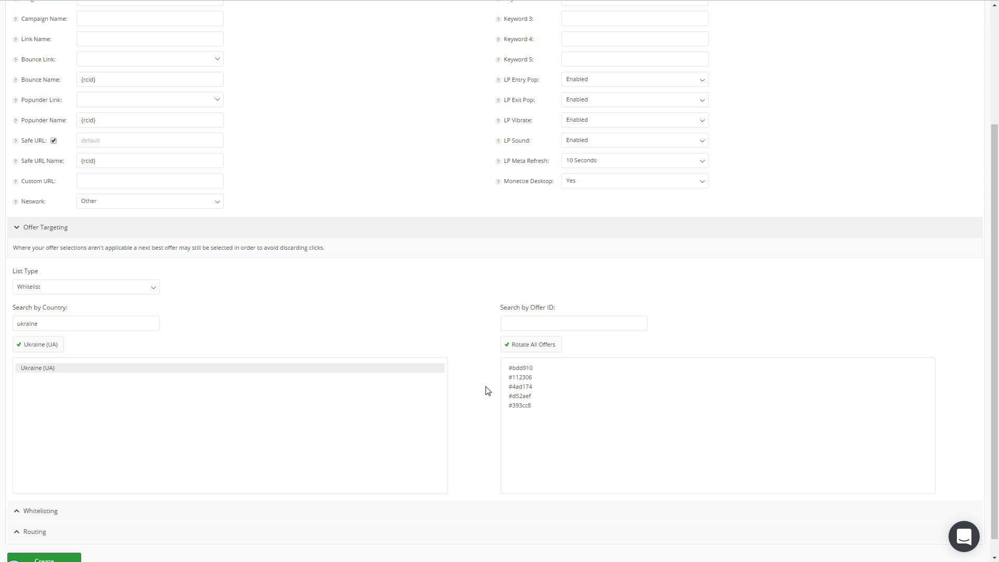
# Step: Whitelist only offer #bdd910 for Ukraine instead of rotating all offers
pyautogui.scroll(1, 483, 404)
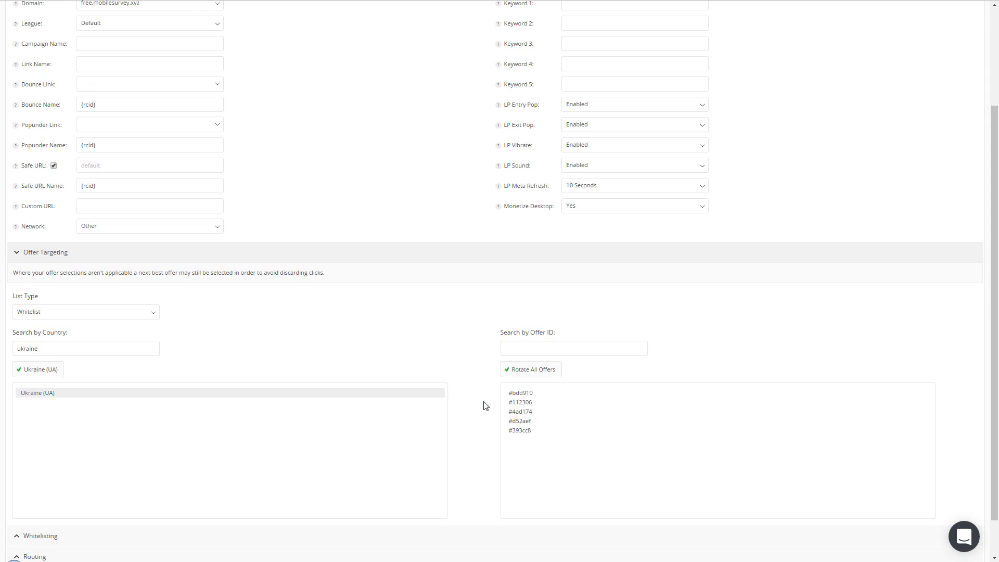
pyautogui.scroll(1, 105, 78)
pyautogui.scroll(-1, 546, 486)
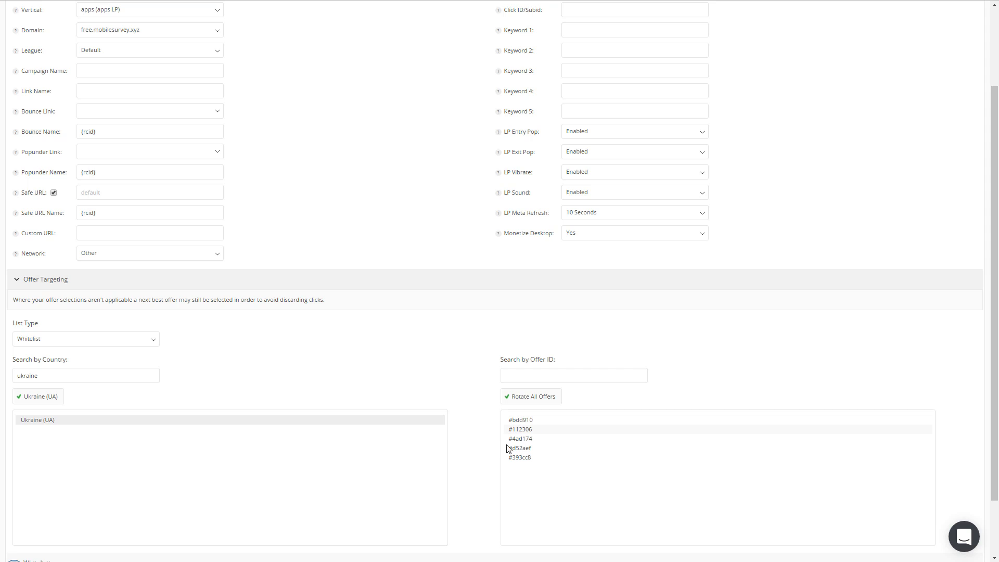
pyautogui.scroll(-2, 470, 372)
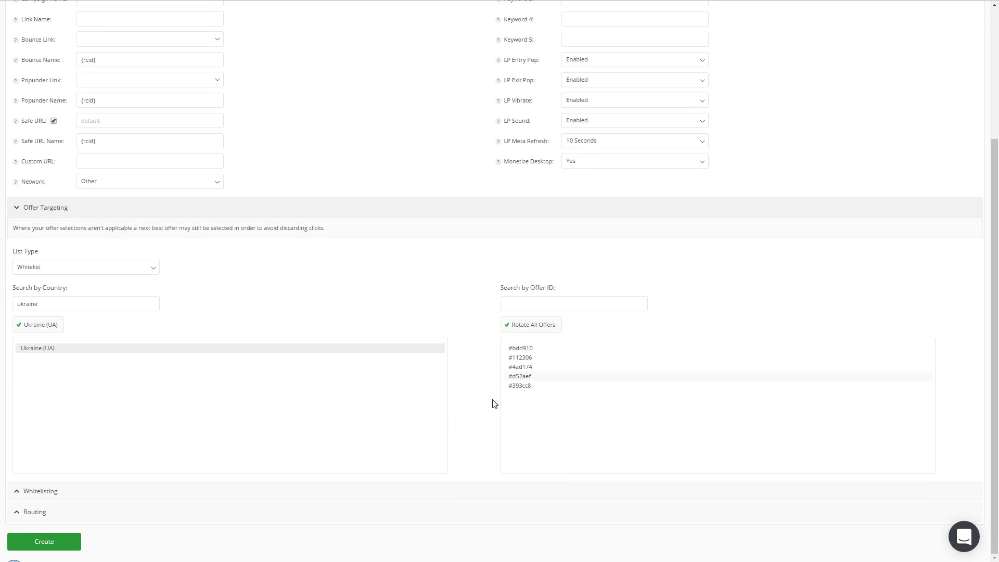
pyautogui.click(540, 350)
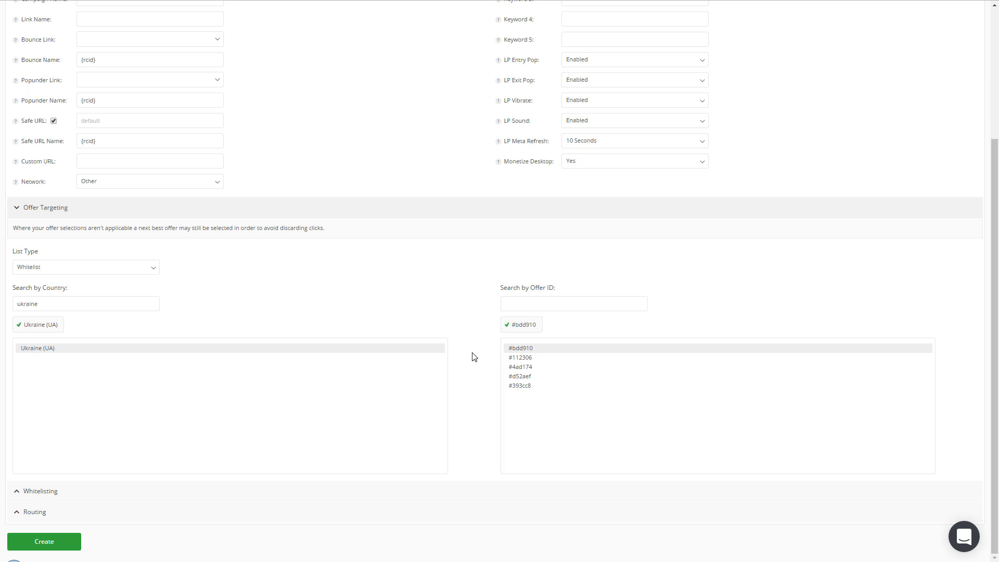
# Step: Examine the link's whitelisting options for countries, operating systems, carriers and cities, then collapse the section
pyautogui.scroll(3, 471, 357)
pyautogui.scroll(-3, 473, 359)
pyautogui.click(273, 494)
pyautogui.scroll(-4, 495, 415)
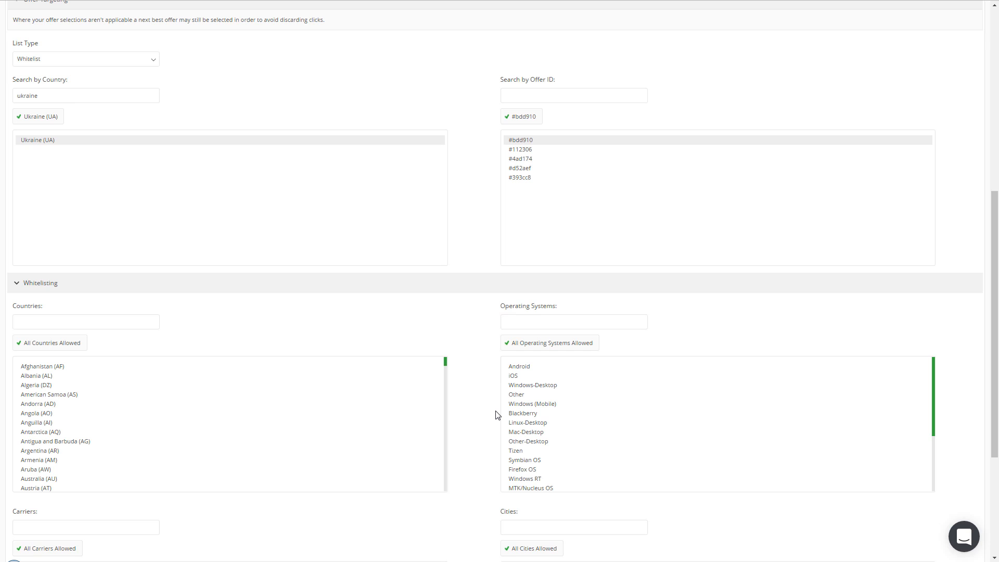
pyautogui.scroll(-1, 495, 415)
pyautogui.scroll(3, 495, 414)
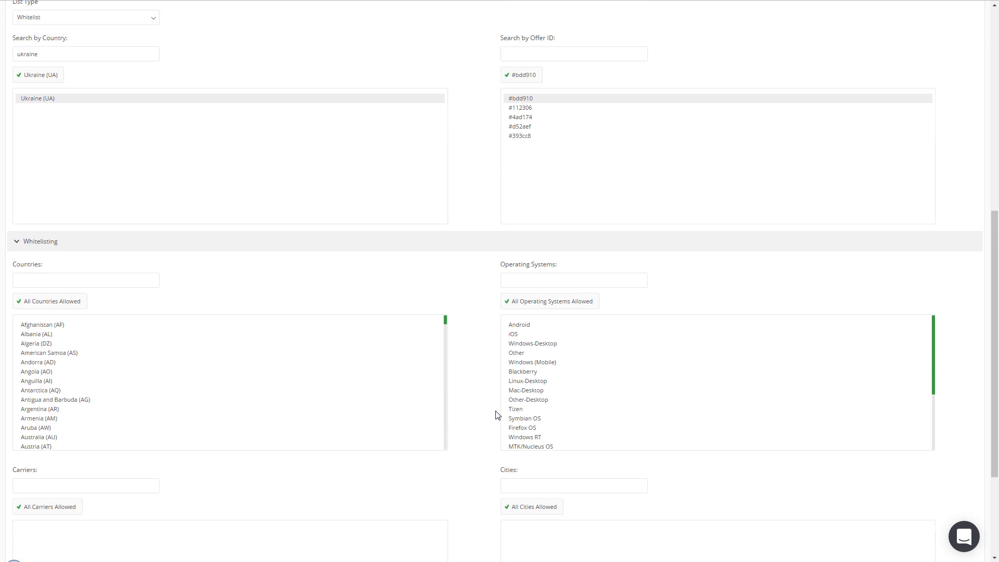
pyautogui.scroll(-6, 496, 415)
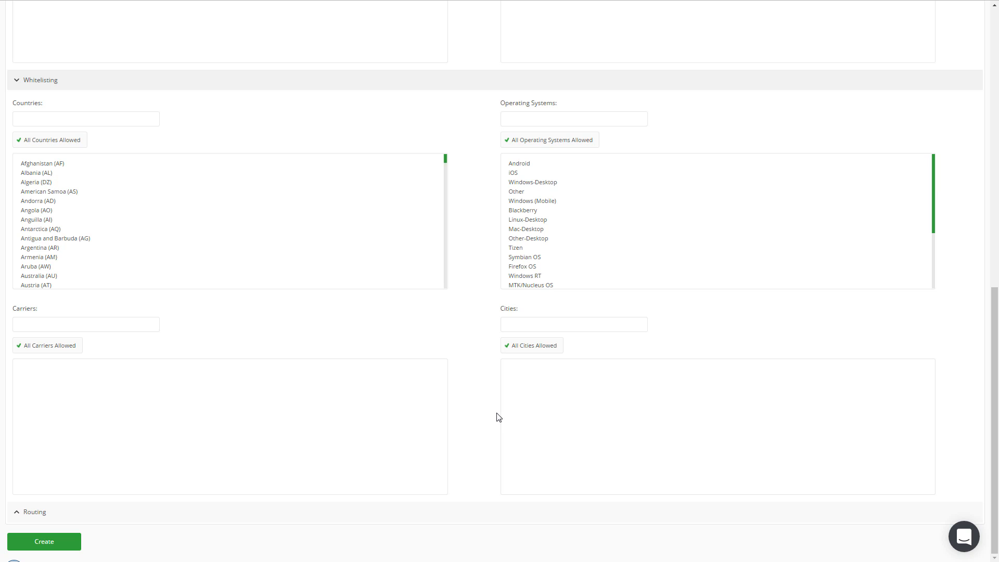
pyautogui.click(45, 331)
pyautogui.scroll(5, 486, 326)
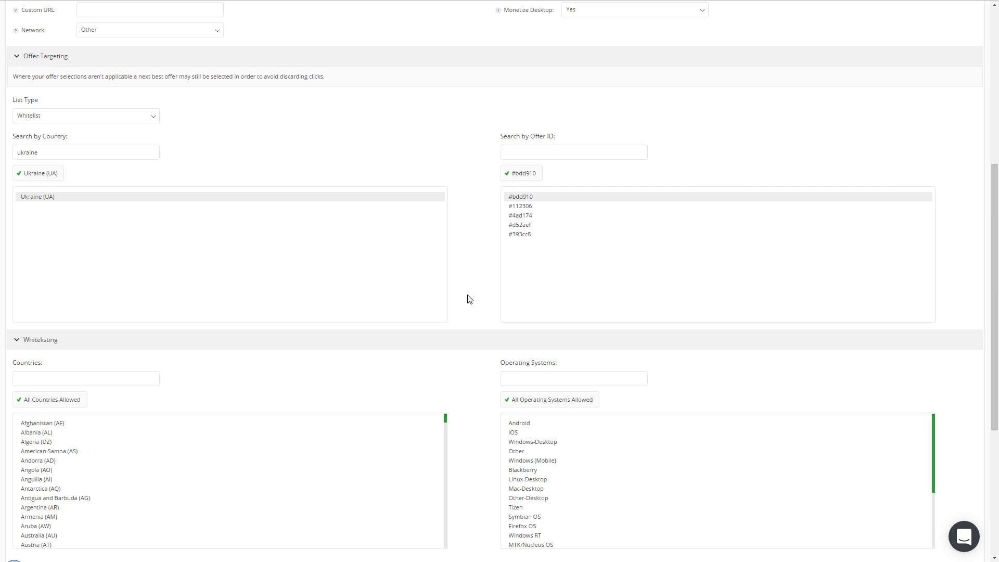
pyautogui.scroll(-5, 468, 296)
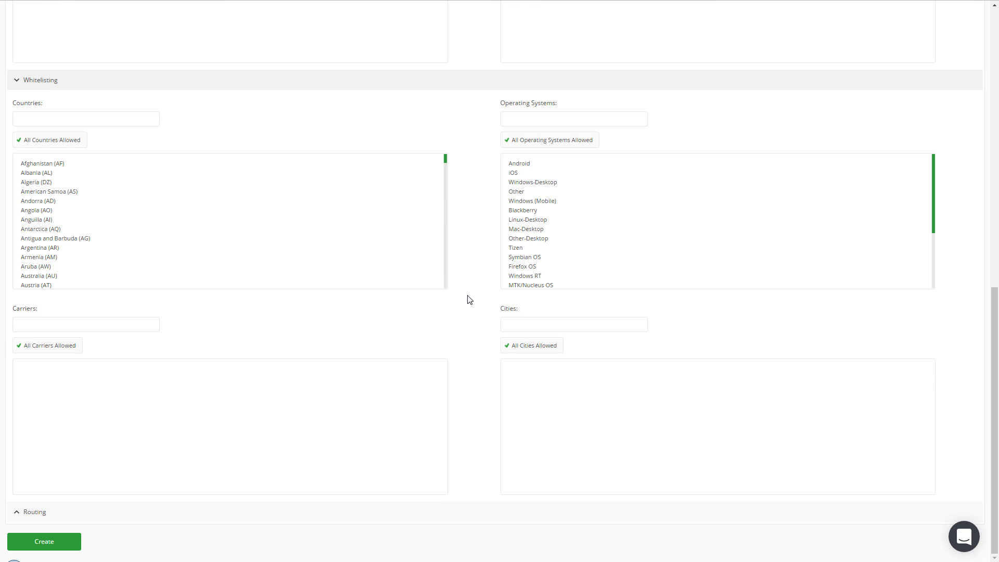
pyautogui.click(431, 86)
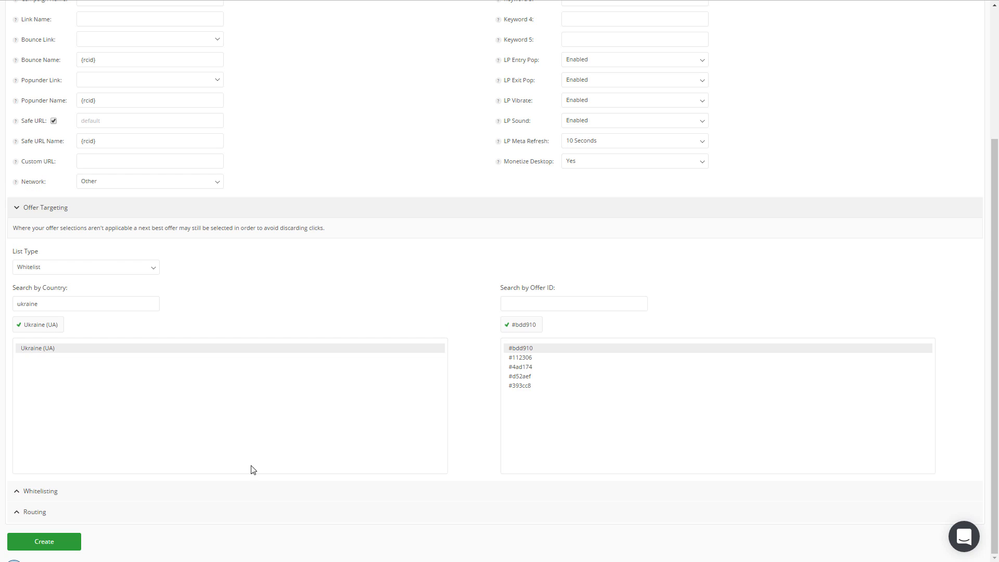
# Step: Create the link and dismiss the hint about bounce being disabled
pyautogui.click(49, 546)
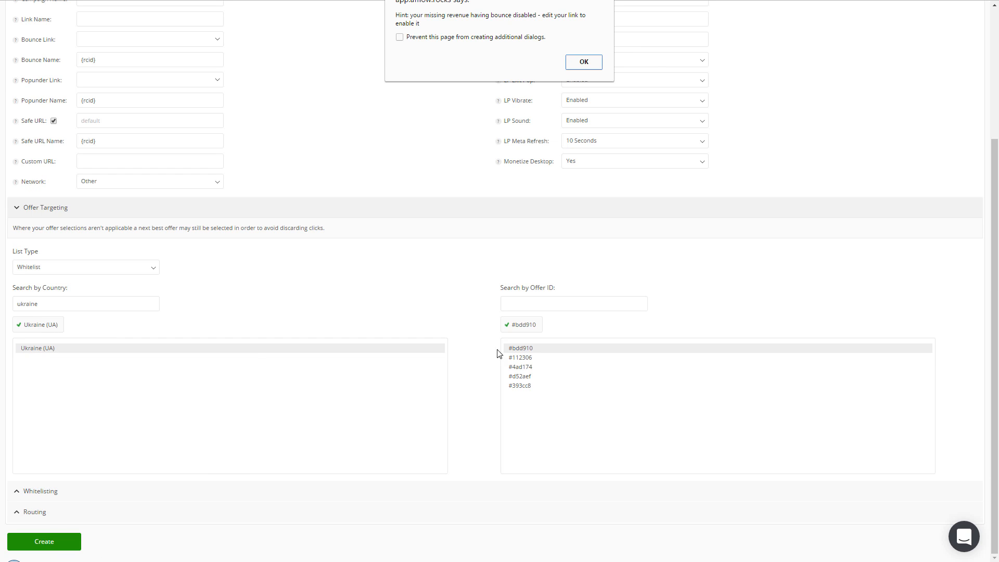
pyautogui.click(586, 64)
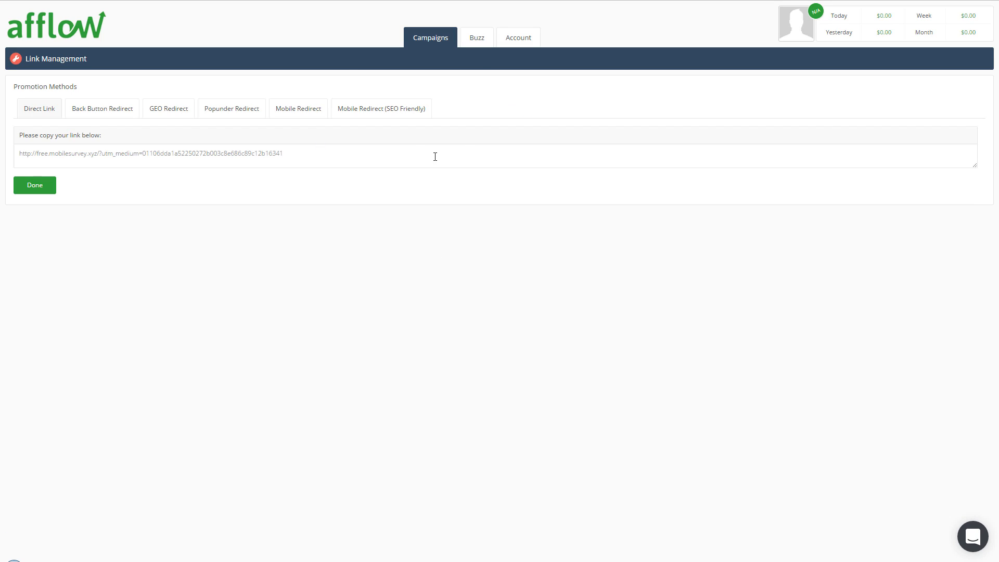